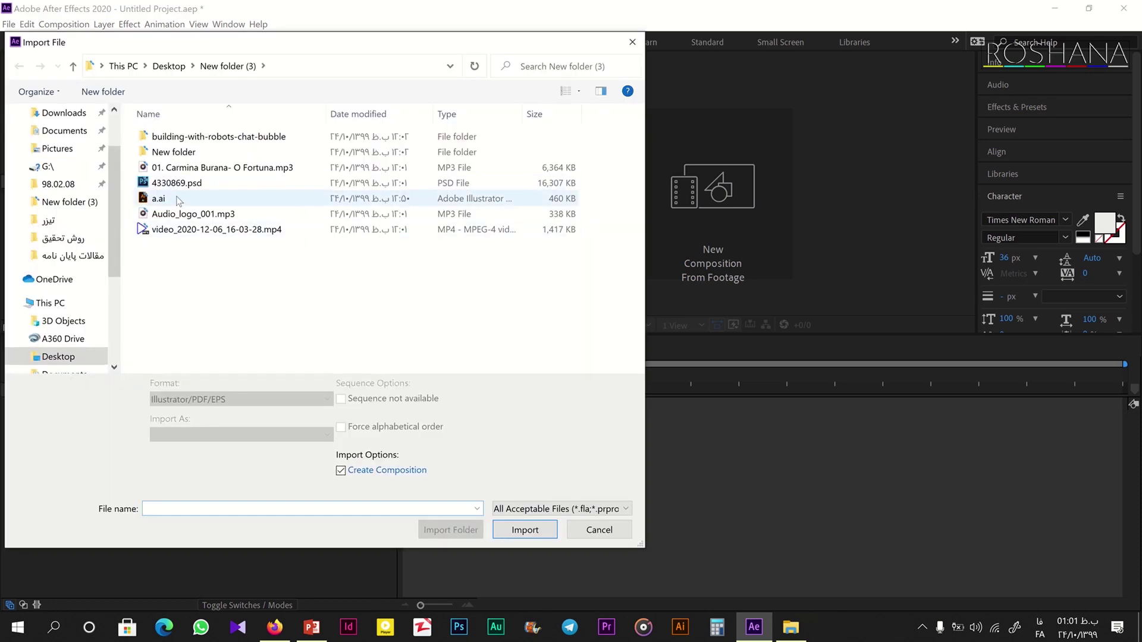
Import a.ai from New folder (3), creating composition a with the a.ai layer
{"action": "left_click", "coordinate": [178, 199]}
{"action": "double_click", "coordinate": [178, 198]}
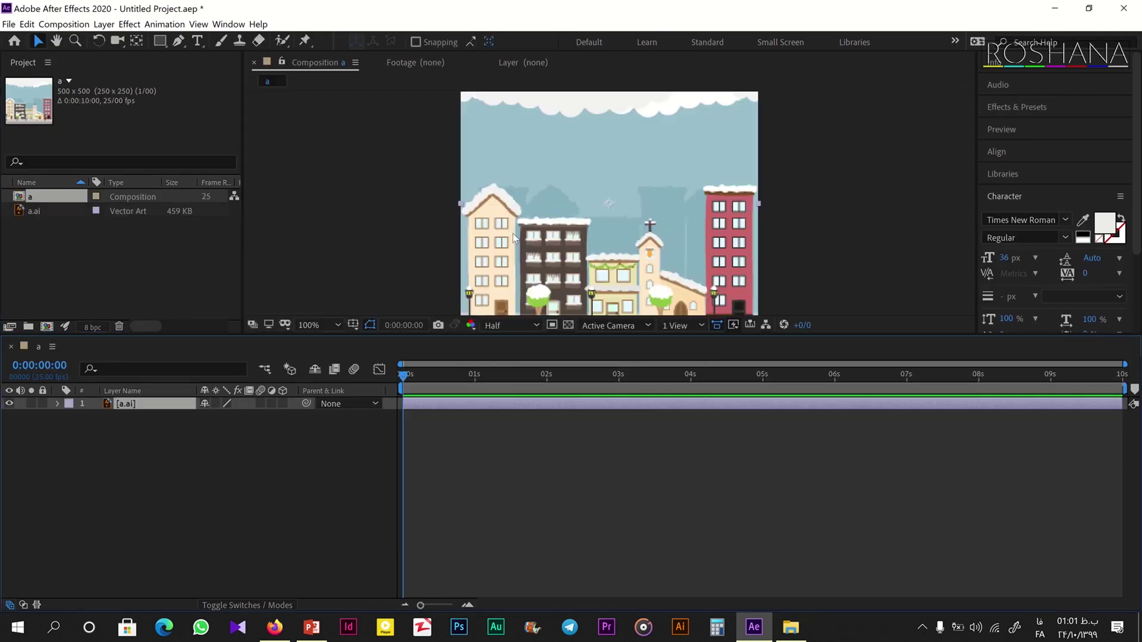
Inspect composition a at 100%, 400% and 200% zoom, then bring up File Explorer
{"action": "key", "text": "comma"}
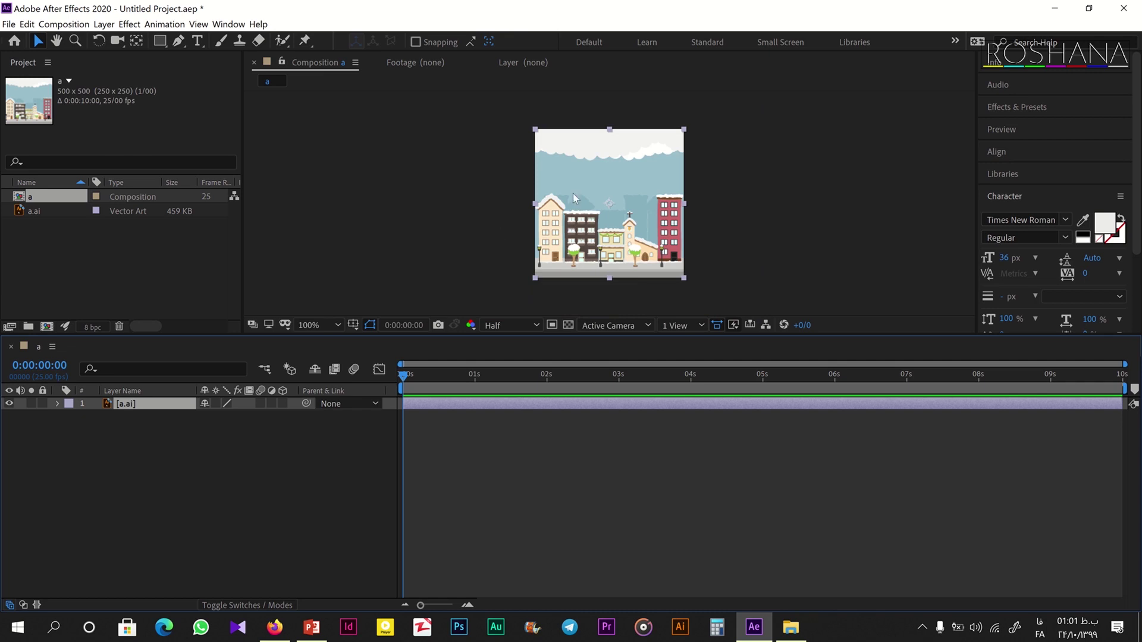
{"action": "key", "text": "period"}
{"action": "key", "text": "period"}
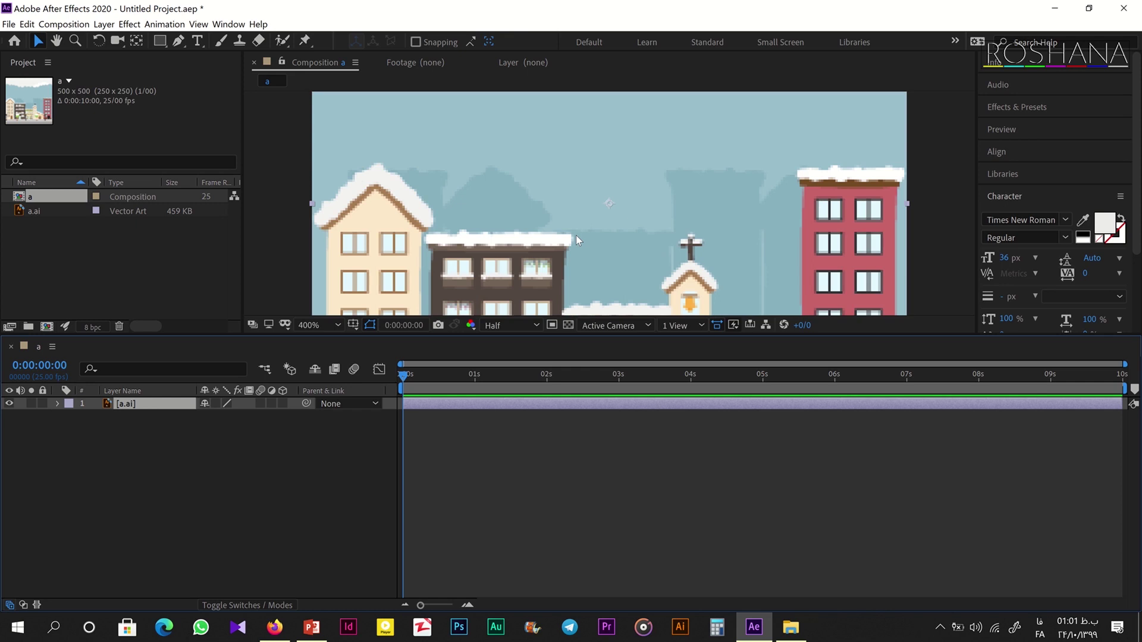
{"action": "key", "text": "comma"}
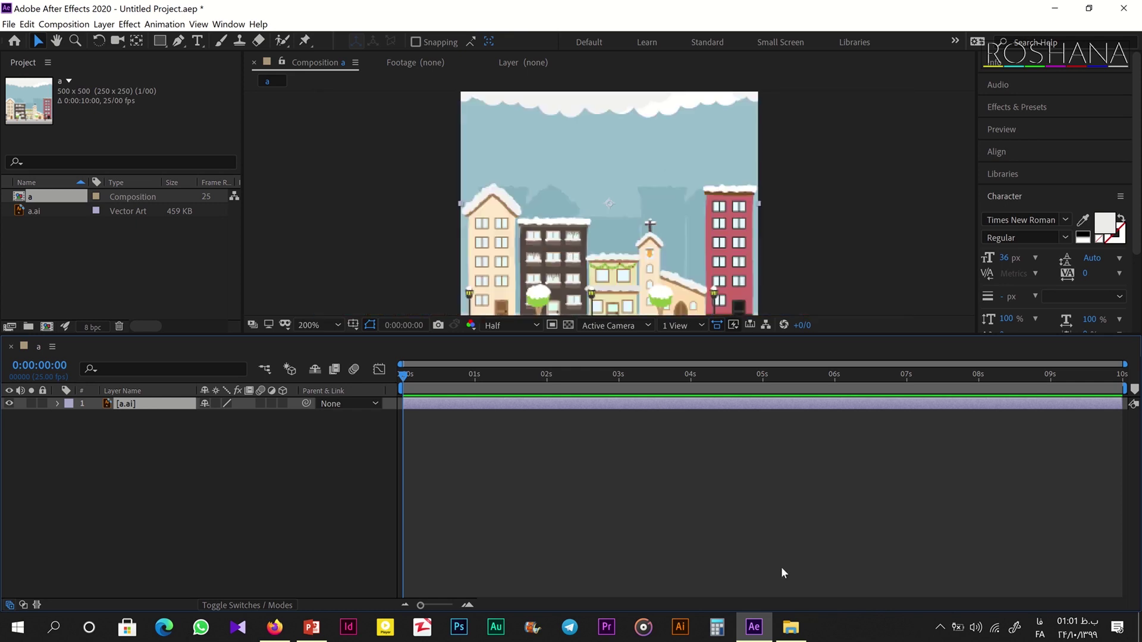
{"action": "left_click", "coordinate": [790, 626]}
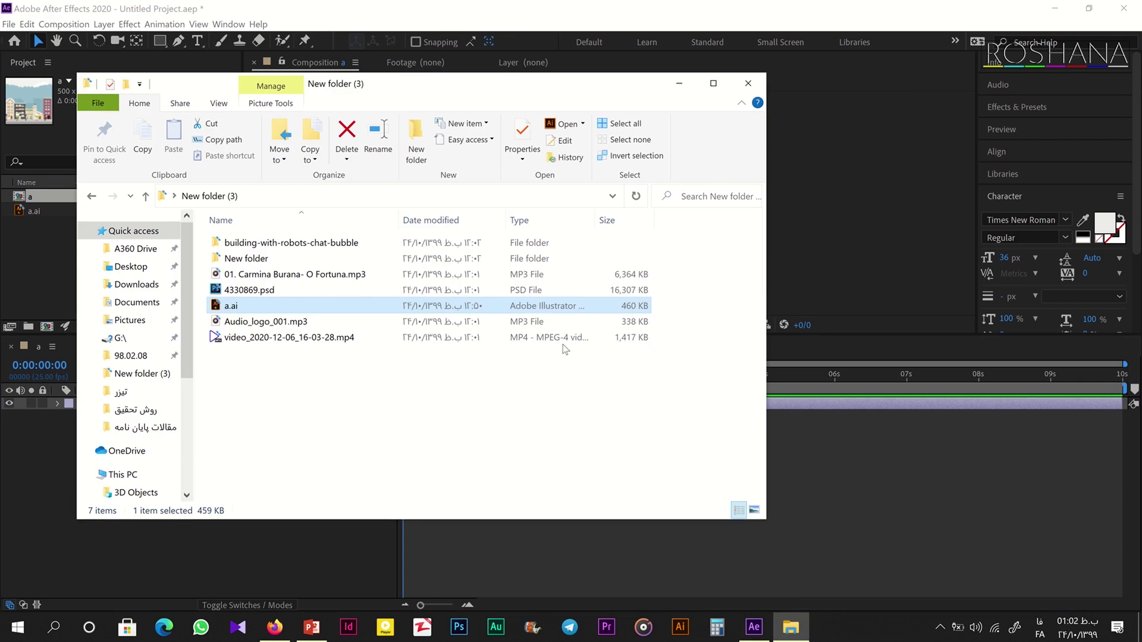
Open a.ai from New folder (3) in Adobe Illustrator
{"action": "double_click", "coordinate": [516, 310]}
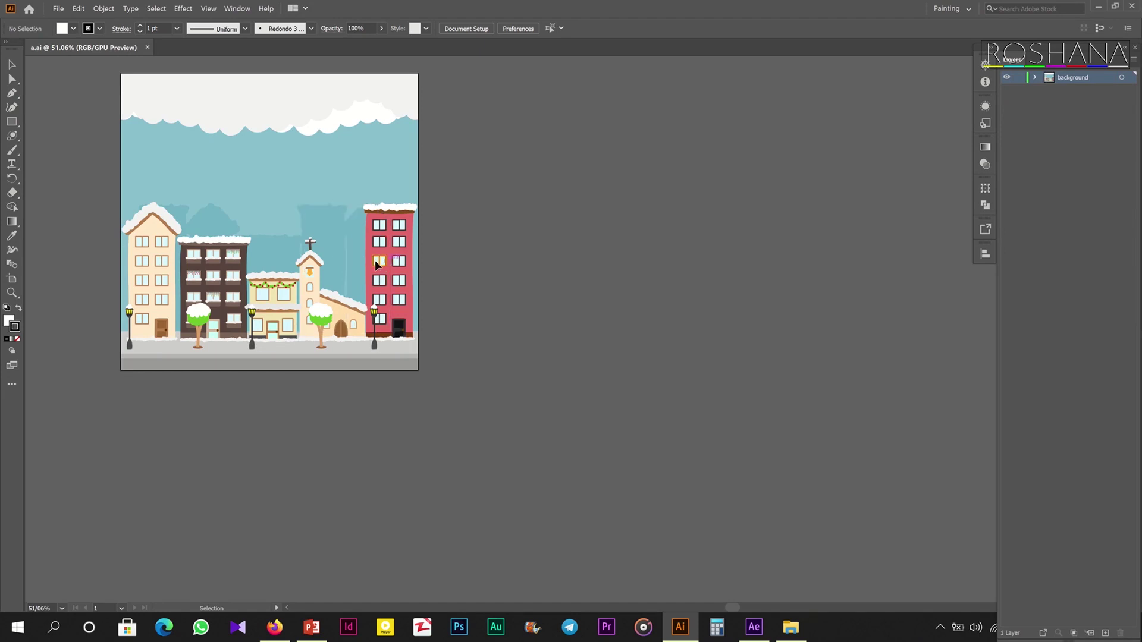
Raise the red building and stack the tree, garland and beige buildings on the brown building
{"action": "left_click_drag", "start_coordinate": [359, 257], "coordinate": [301, 223]}
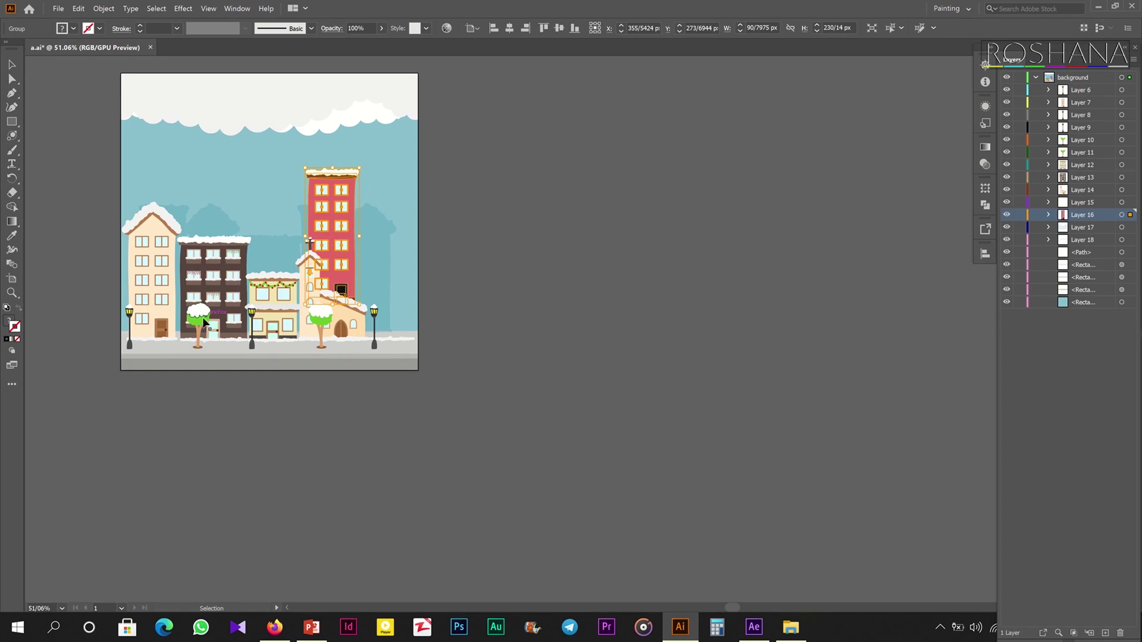
{"action": "left_click_drag", "start_coordinate": [199, 315], "coordinate": [229, 243]}
{"action": "left_click_drag", "start_coordinate": [268, 318], "coordinate": [254, 233]}
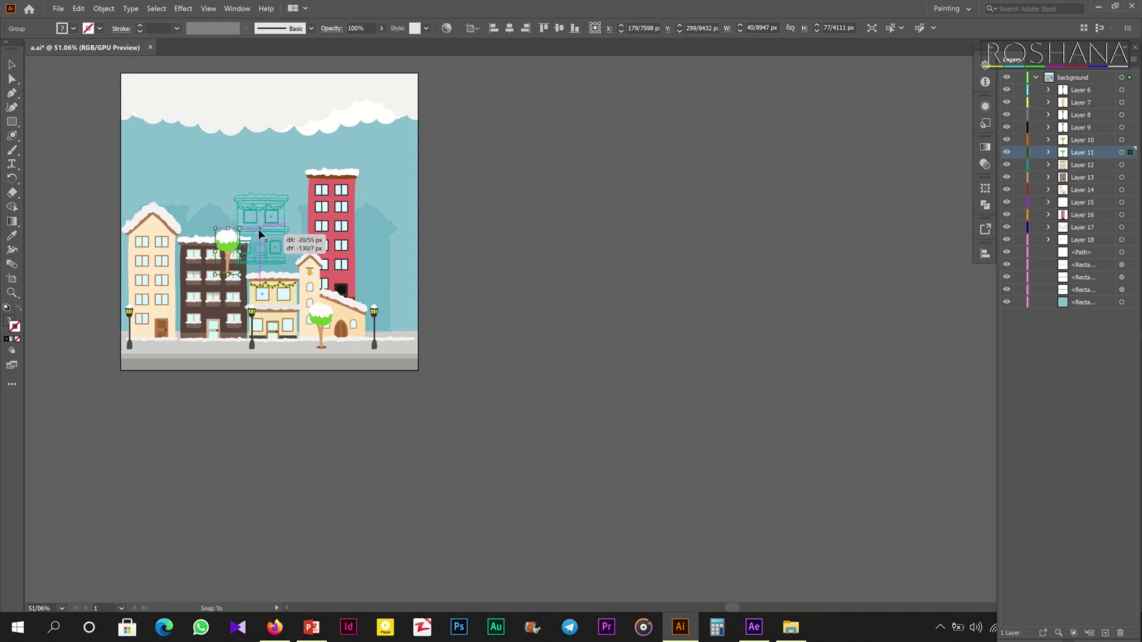
{"action": "left_click_drag", "start_coordinate": [148, 284], "coordinate": [189, 199]}
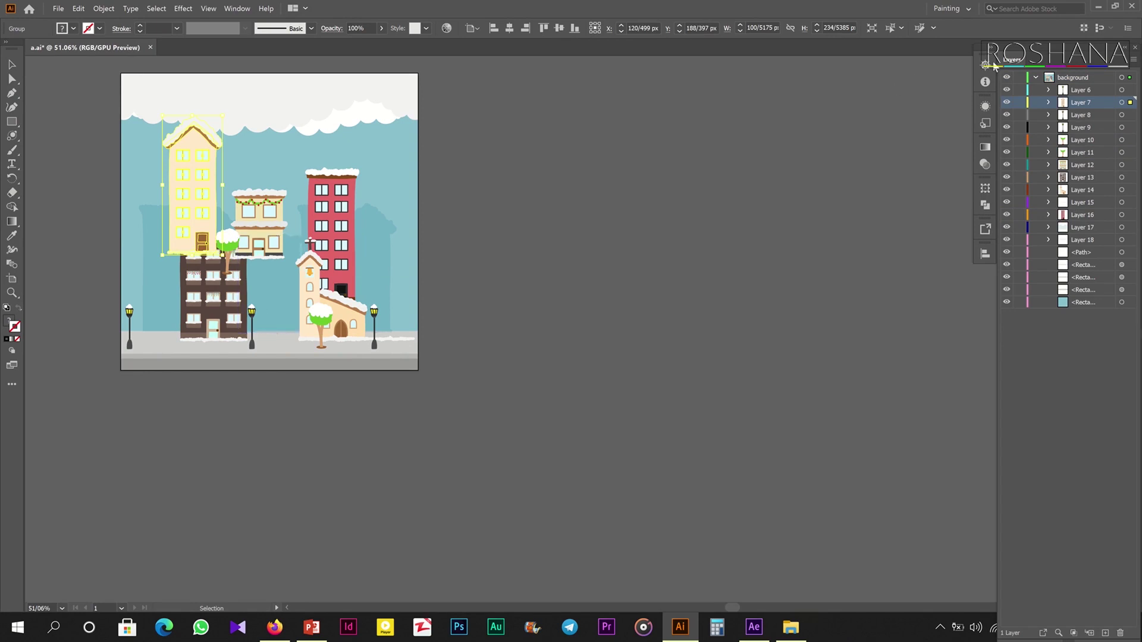
{"action": "left_click", "coordinate": [1035, 78]}
{"action": "left_click", "coordinate": [1068, 78]}
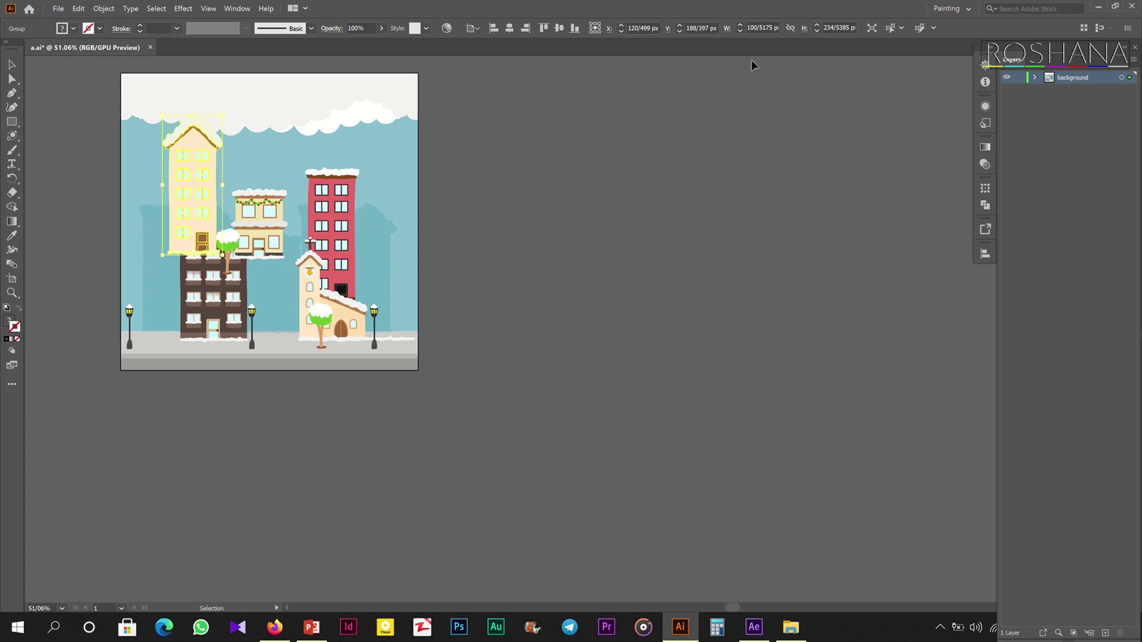
Release the background layer's objects to sublayers with Release to Layers (Sequence)
{"action": "left_click", "coordinate": [1037, 79]}
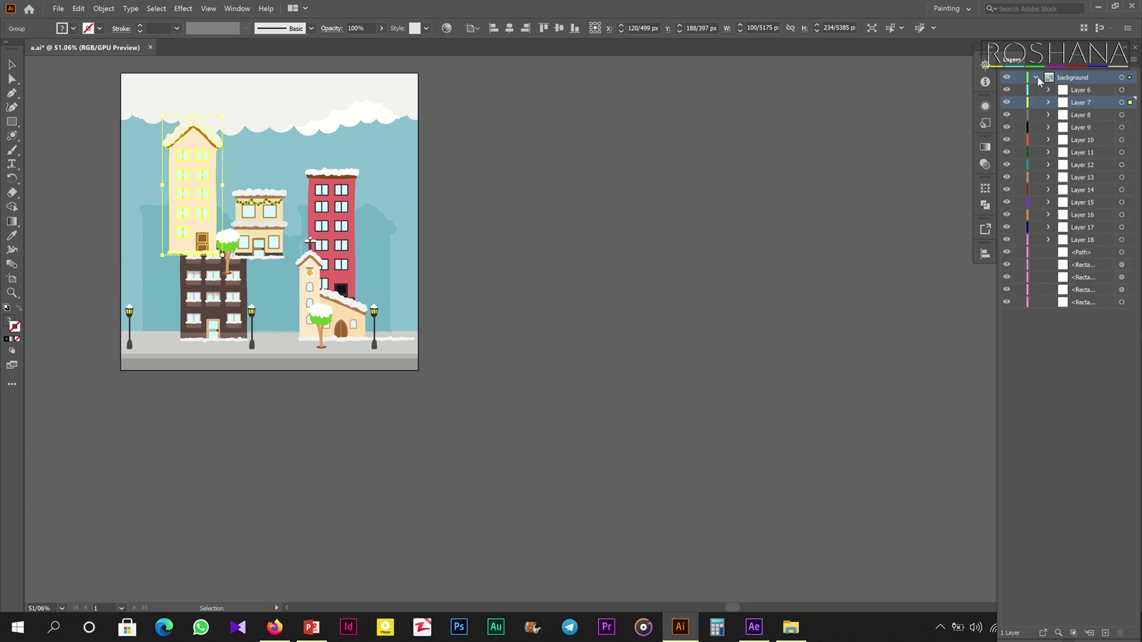
{"action": "left_click", "coordinate": [1076, 78]}
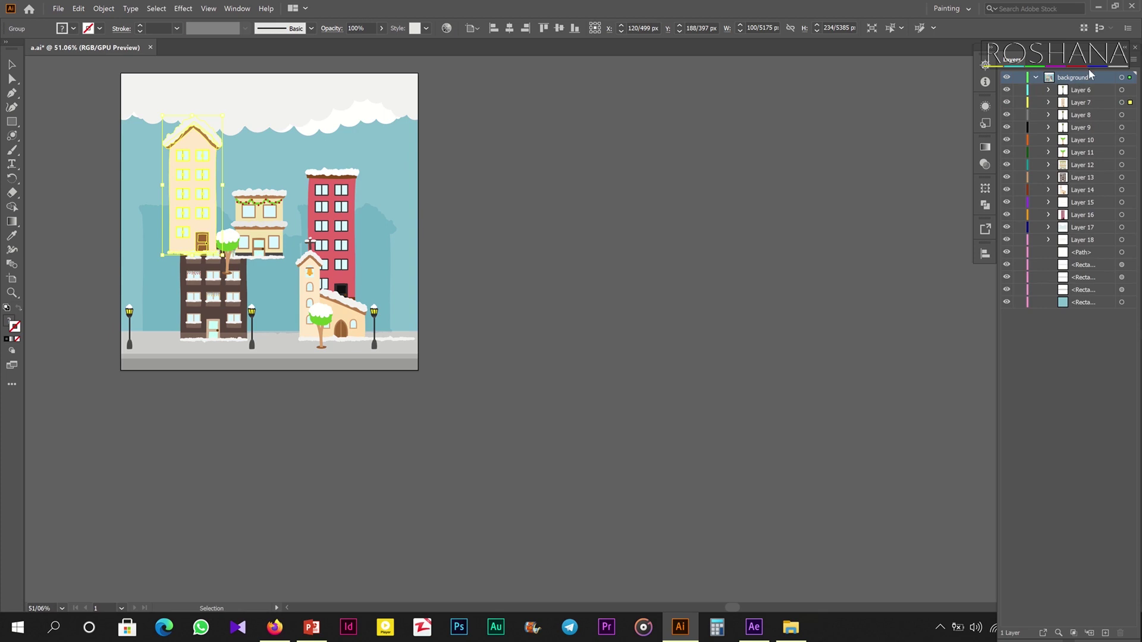
{"action": "left_click", "coordinate": [1132, 60]}
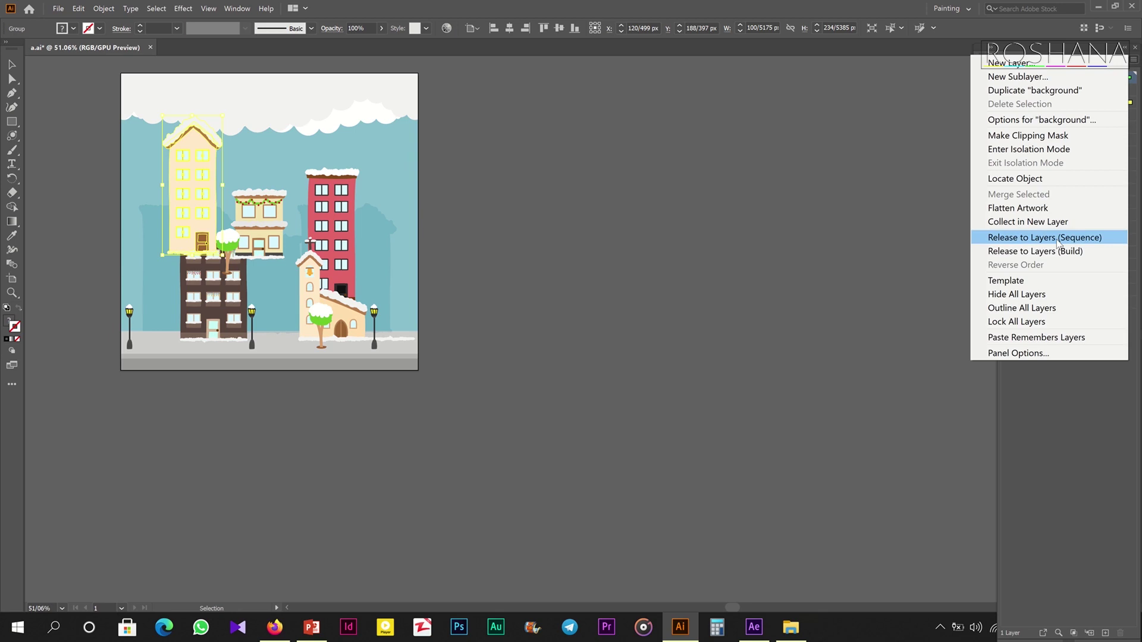
{"action": "left_click", "coordinate": [1057, 239]}
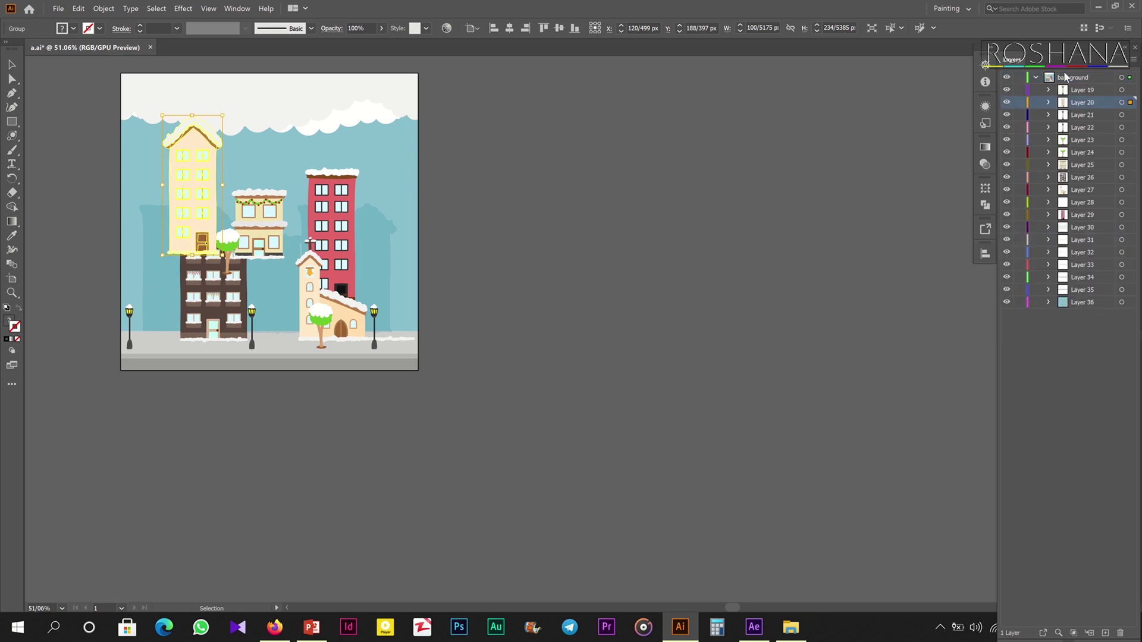
Select the new sublayers Layer 19 through Layer 36
{"action": "left_click", "coordinate": [1081, 92]}
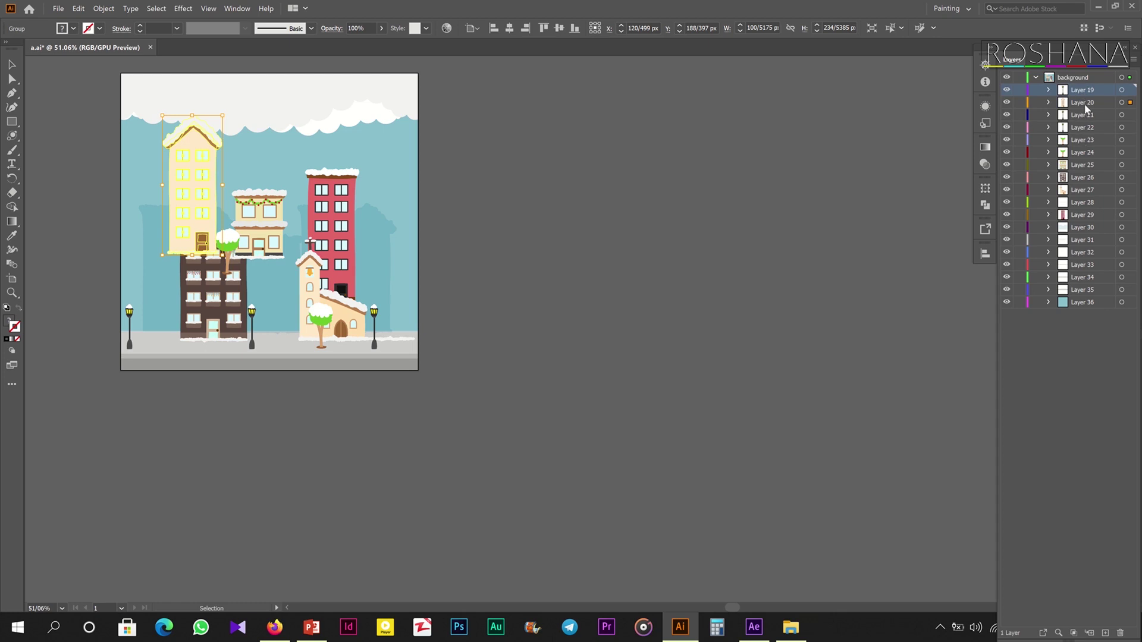
{"action": "left_click", "coordinate": [1085, 105], "text": "shift"}
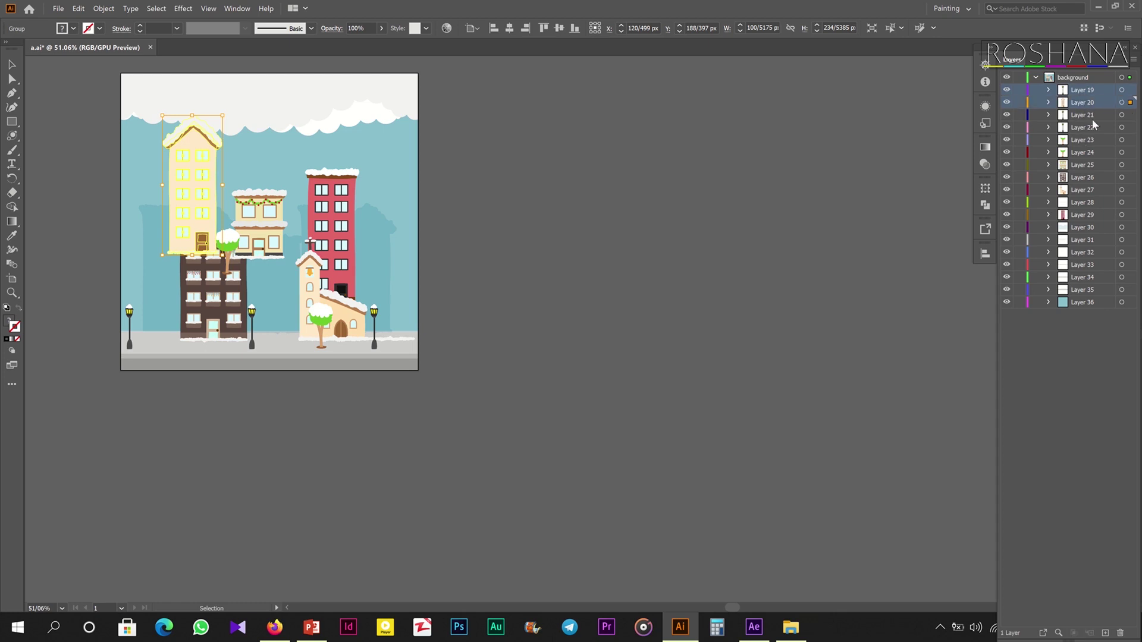
{"action": "left_click", "coordinate": [1093, 119], "text": "shift"}
{"action": "left_click", "coordinate": [1107, 129], "text": "shift"}
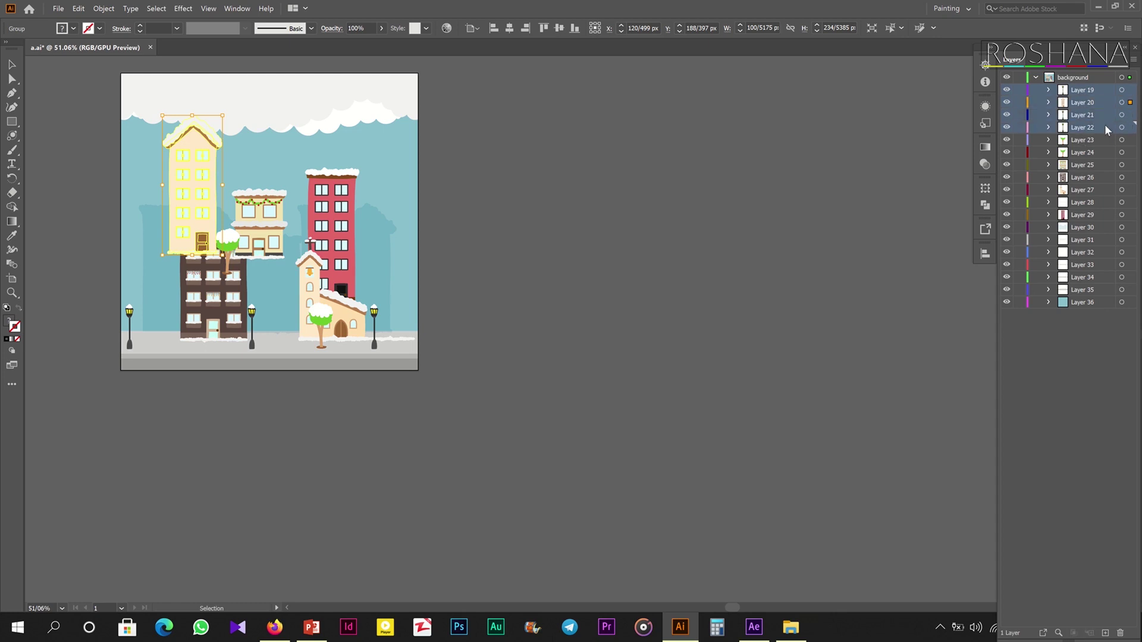
{"action": "left_click", "coordinate": [1100, 94]}
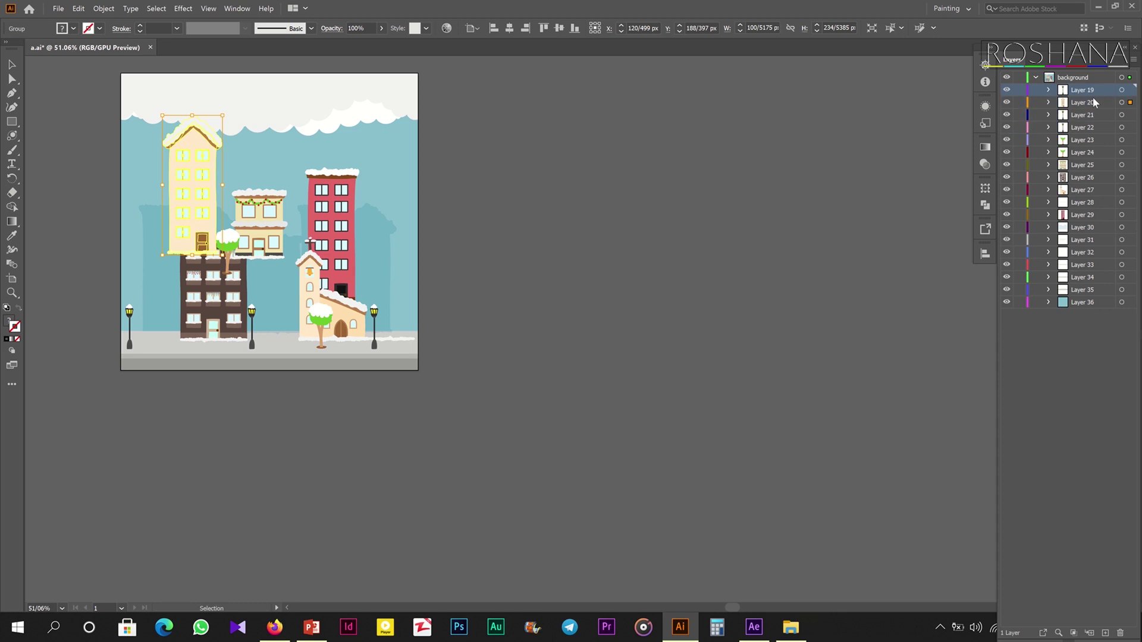
{"action": "left_click", "coordinate": [1084, 306], "text": "shift"}
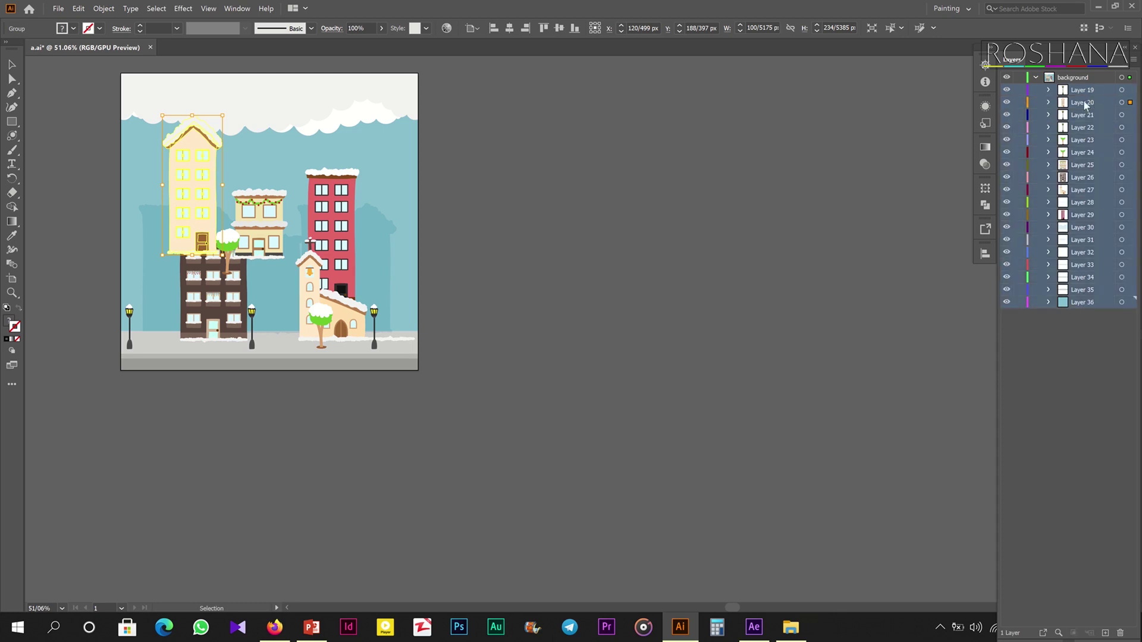
Move Layers 19–36 out of background to become top-level layers
{"action": "left_click_drag", "start_coordinate": [1073, 95], "coordinate": [1055, 72]}
{"action": "left_click", "coordinate": [1035, 90]}
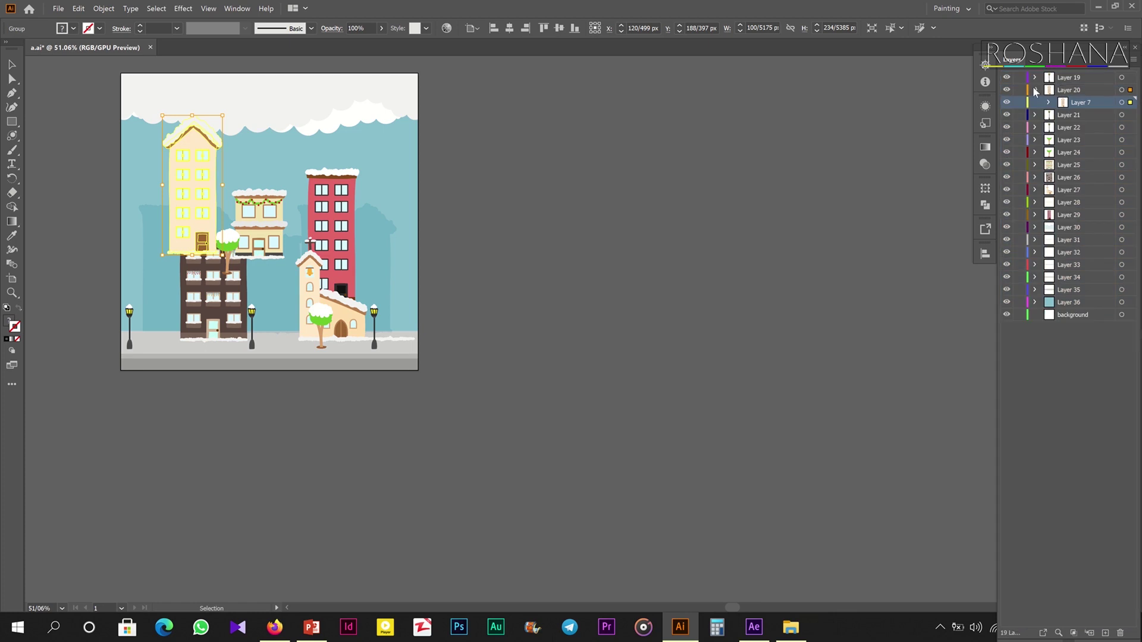
{"action": "left_click", "coordinate": [1035, 89]}
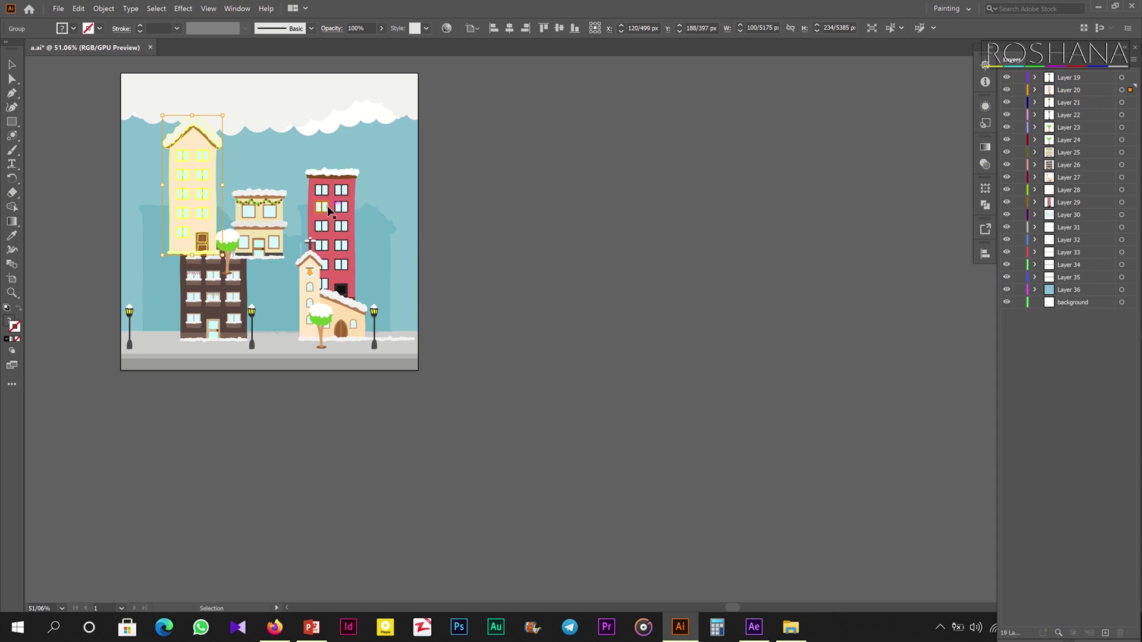
Shift the red building about 82 px right and save a.ai in legacy format
{"action": "left_click_drag", "start_coordinate": [327, 209], "coordinate": [377, 208]}
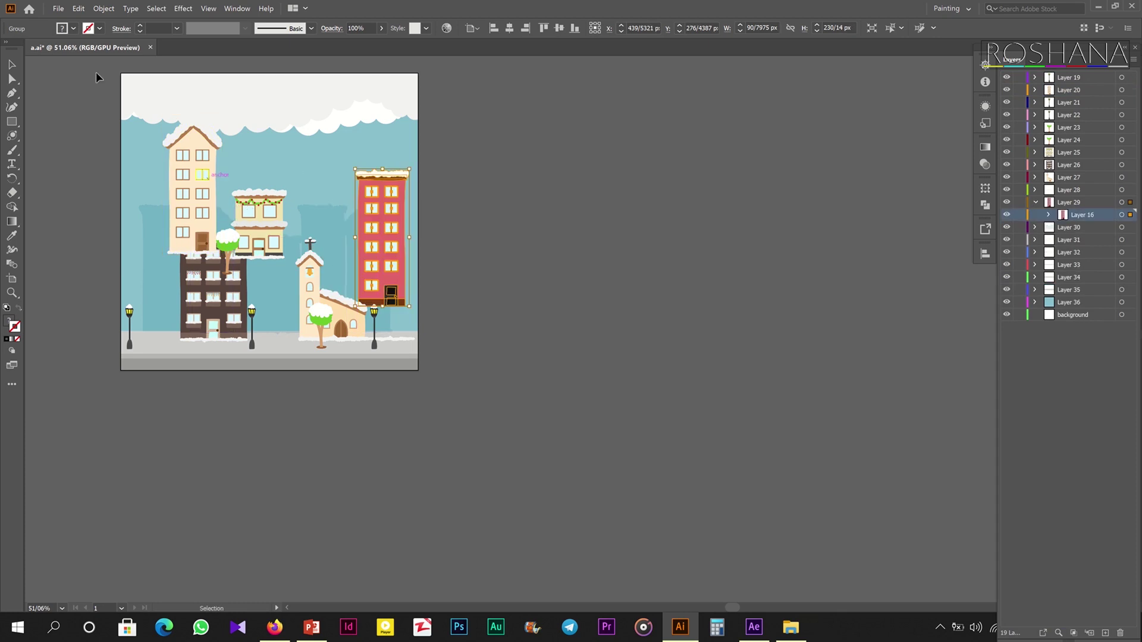
{"action": "key", "text": "ctrl+s"}
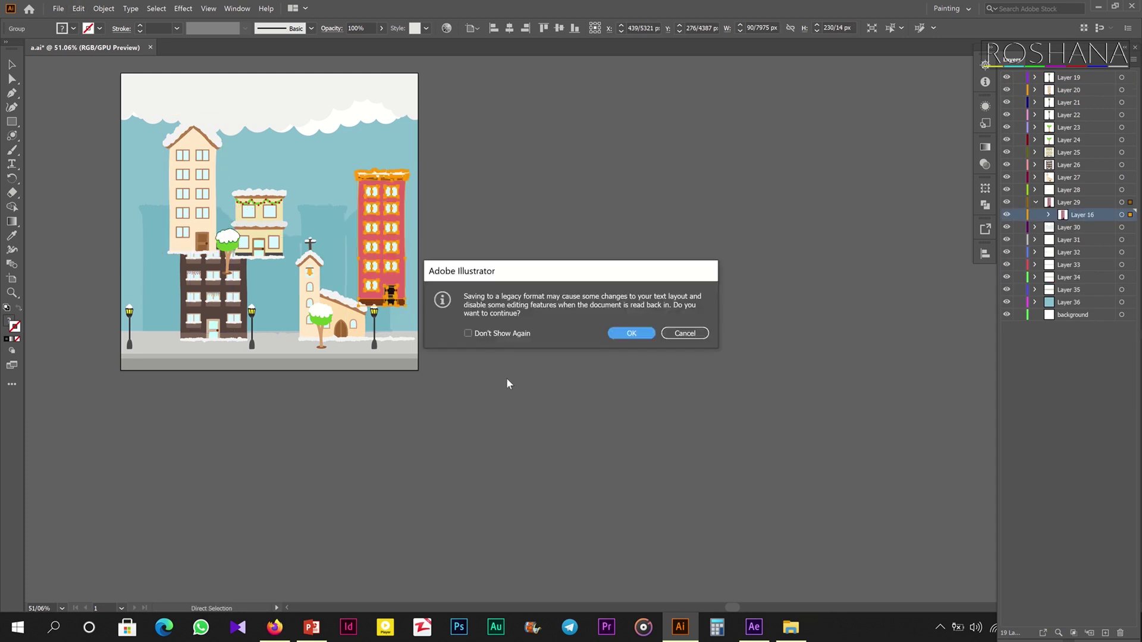
{"action": "left_click", "coordinate": [611, 334]}
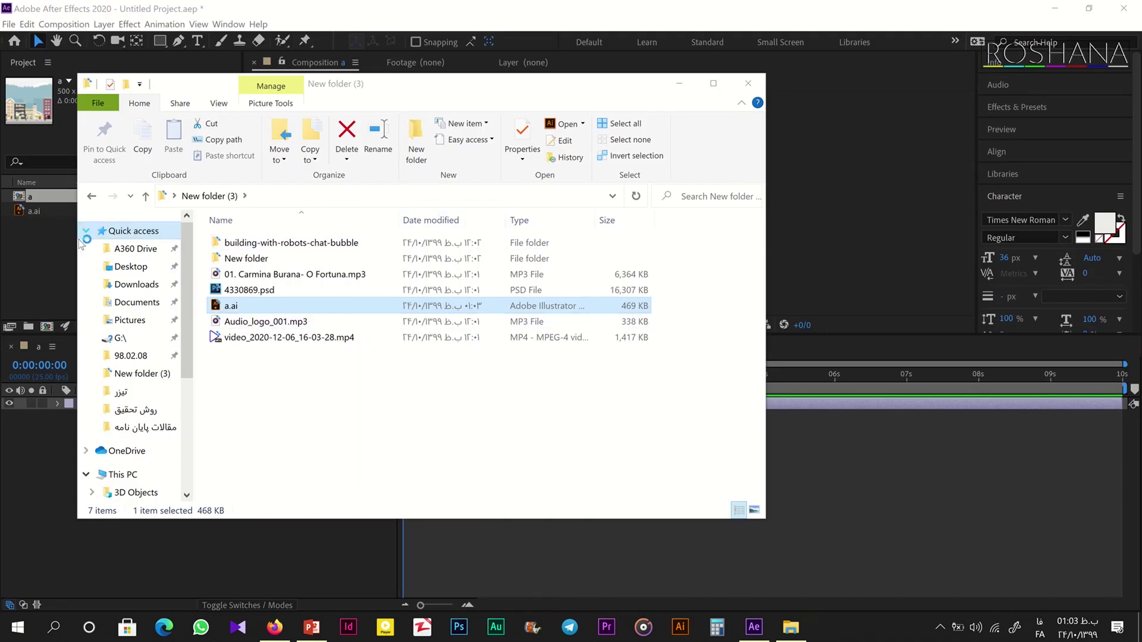
Back in After Effects, delete both existing project items
{"action": "left_click", "coordinate": [55, 253]}
{"action": "key", "text": "ctrl+a"}
{"action": "key", "text": "ctrl+alt+l"}
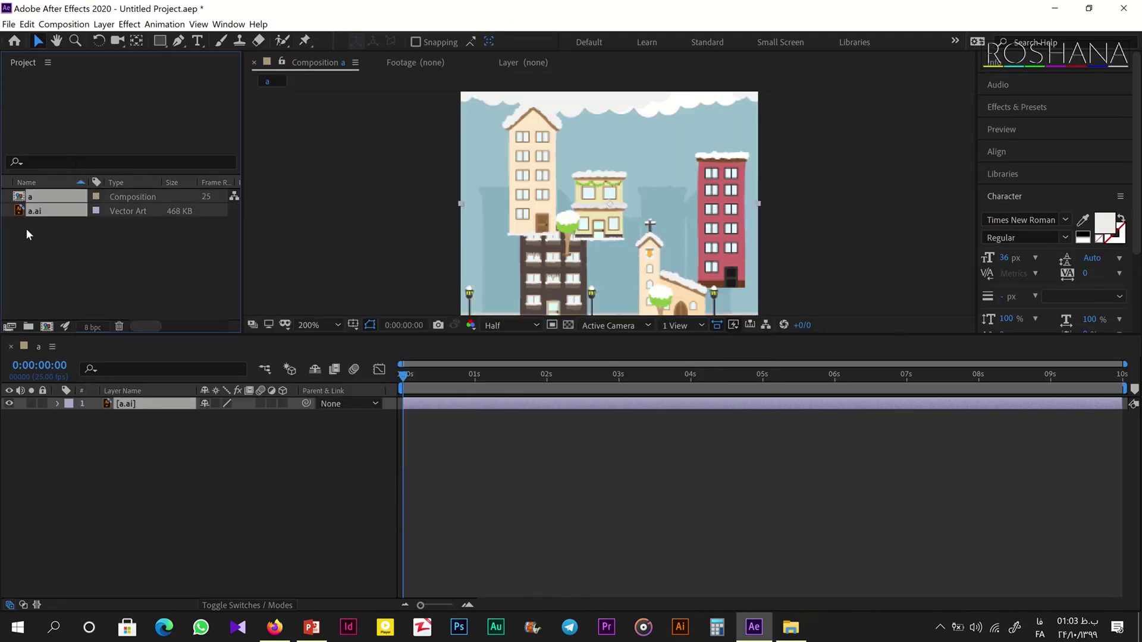
{"action": "key", "text": "Delete"}
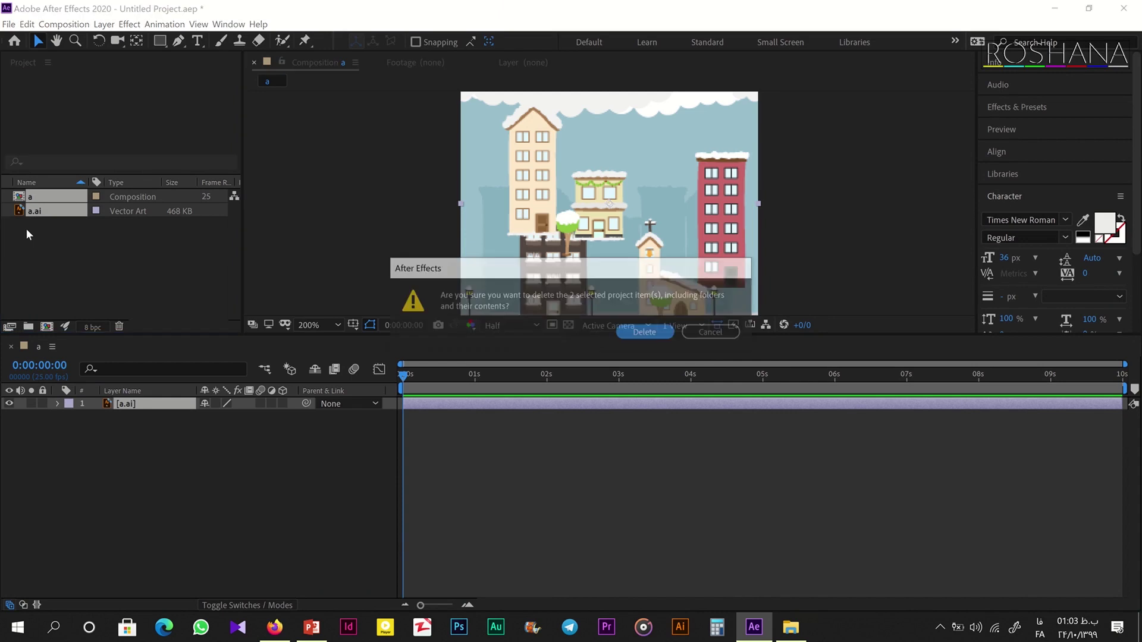
{"action": "key", "text": "Return"}
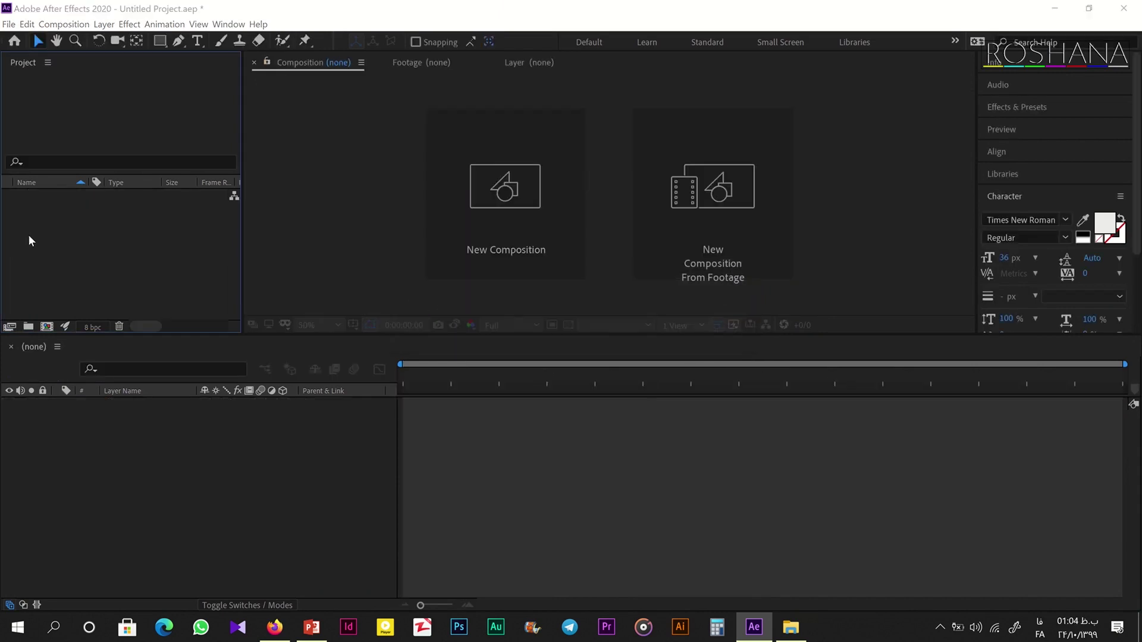
Import the updated a.ai as a Composition with Layer Size footage dimensions
{"action": "double_click", "coordinate": [56, 253]}
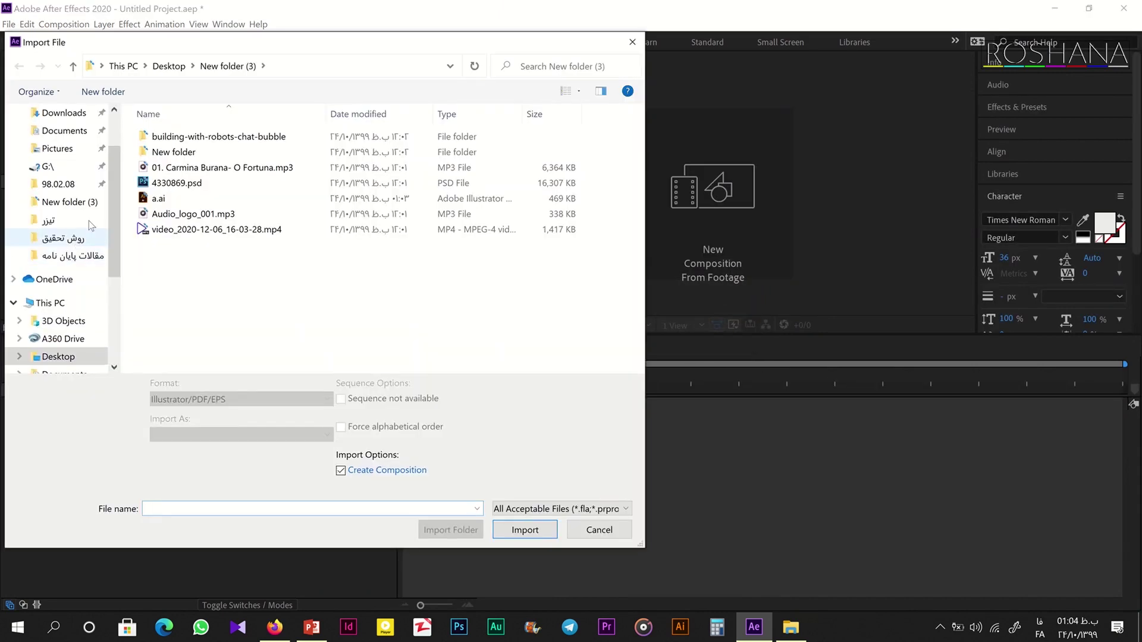
{"action": "double_click", "coordinate": [199, 199]}
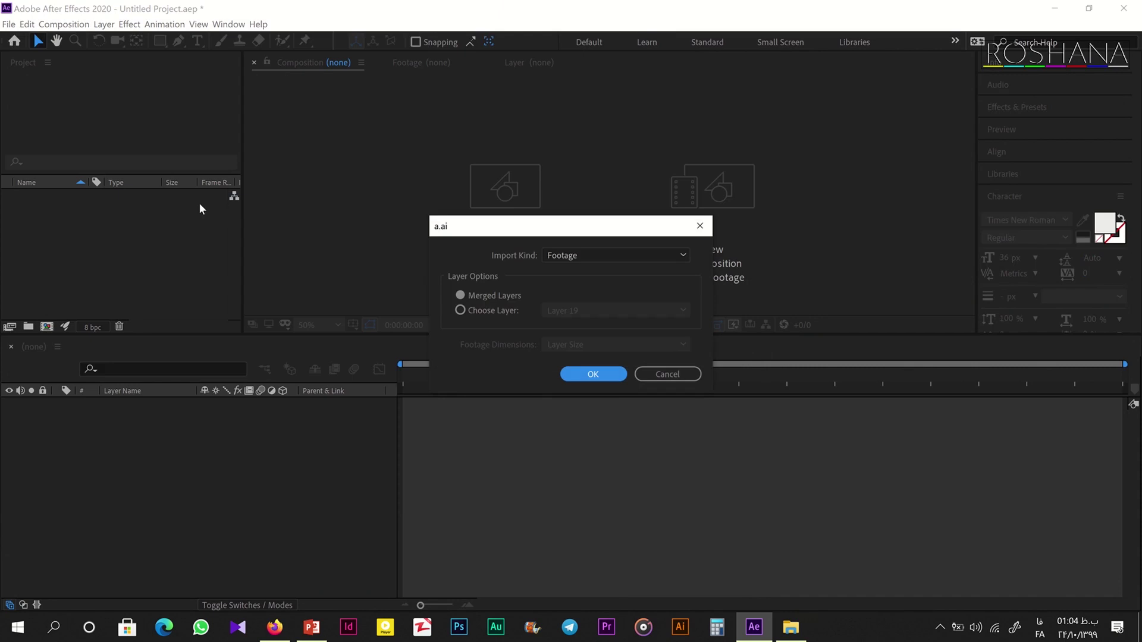
{"action": "left_click", "coordinate": [585, 255]}
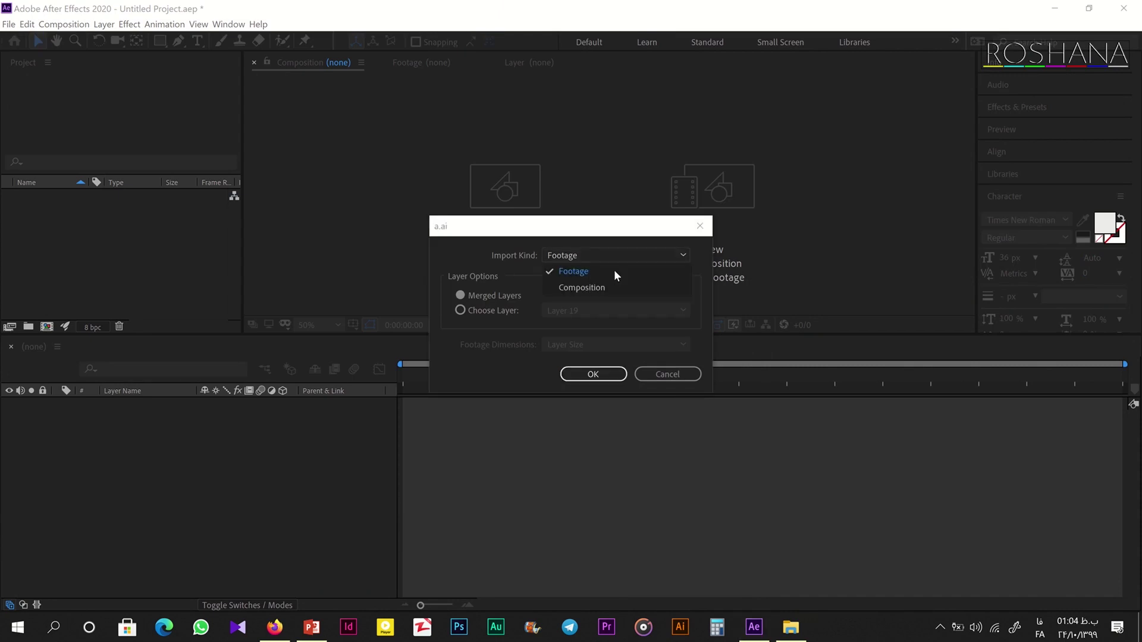
{"action": "left_click", "coordinate": [605, 287]}
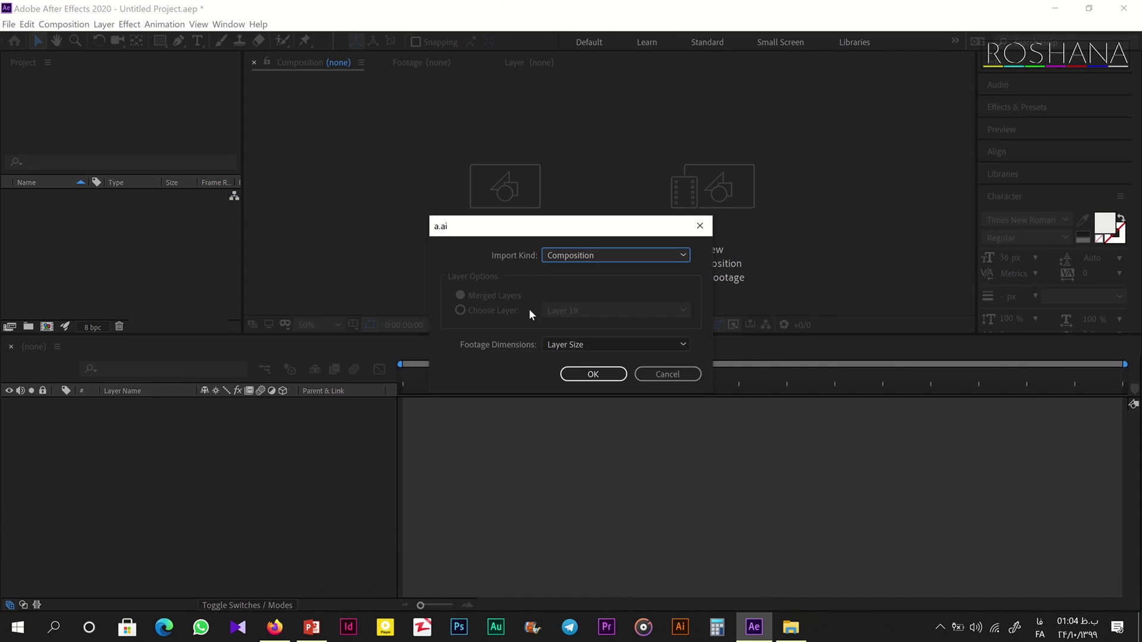
{"action": "left_click", "coordinate": [583, 346]}
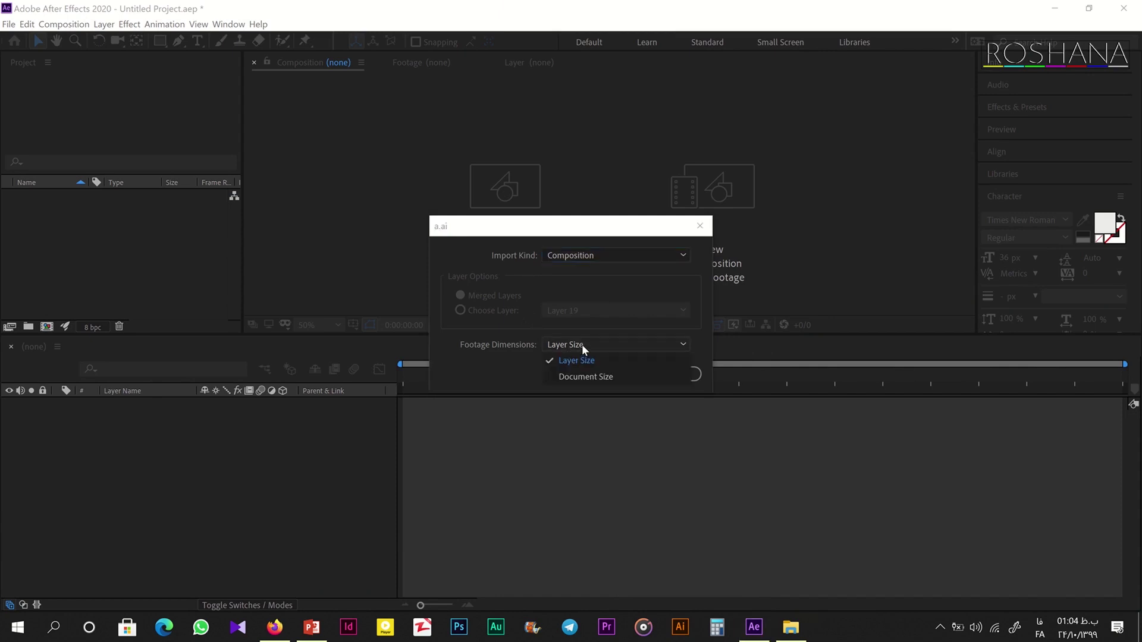
{"action": "left_click", "coordinate": [594, 361]}
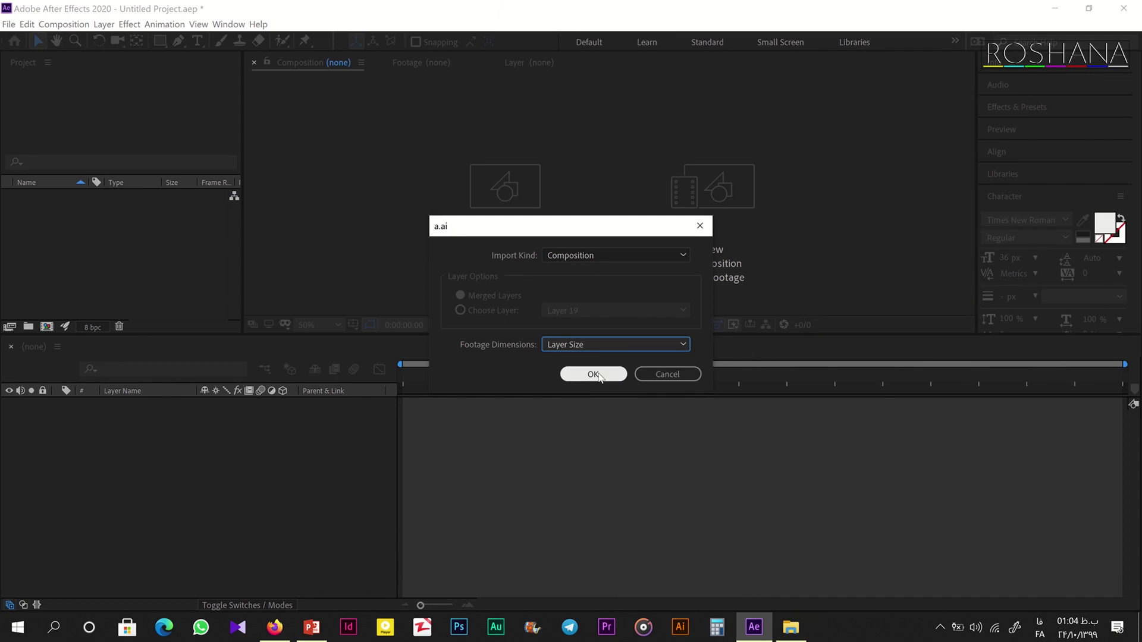
{"action": "left_click", "coordinate": [595, 374]}
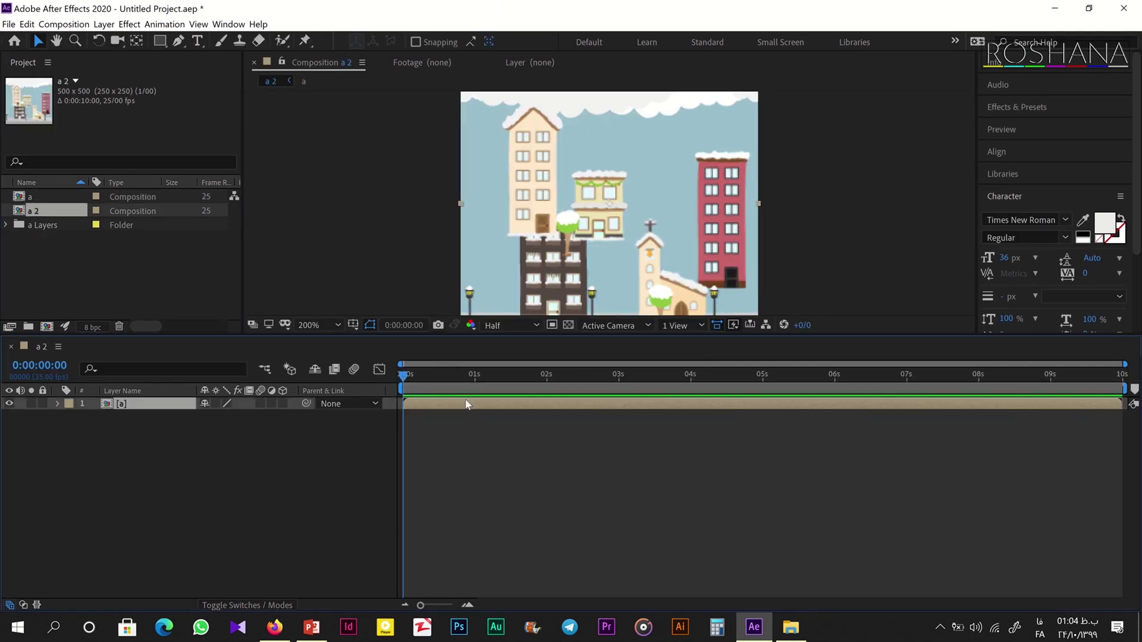
Inside composition a, solo the lamp post layer (Layer 21) and move it up-left
{"action": "double_click", "coordinate": [113, 405]}
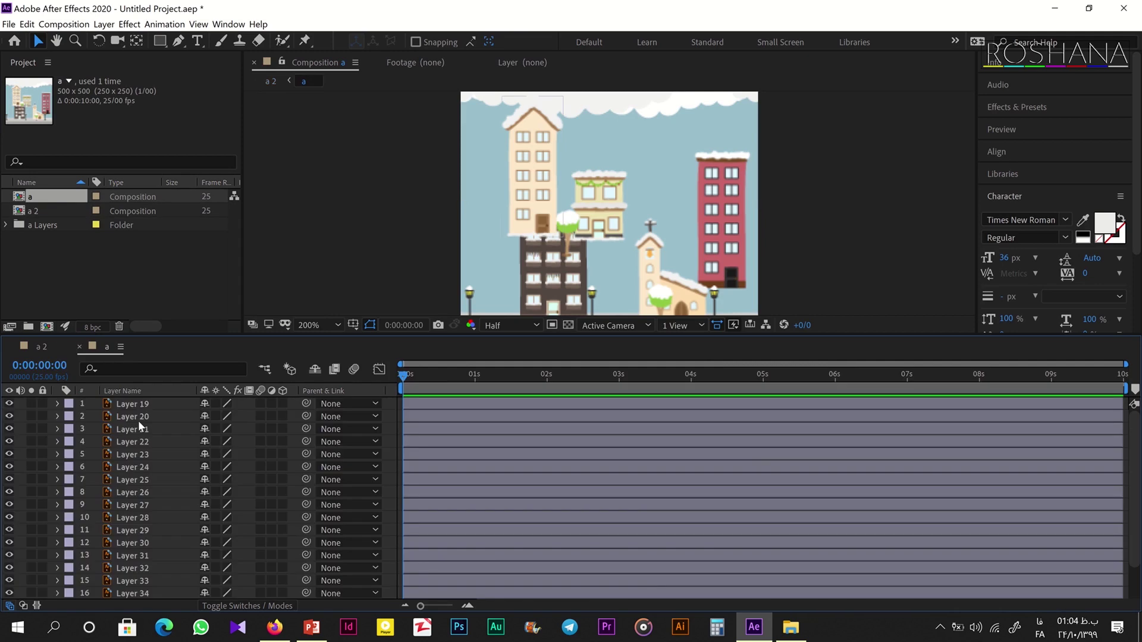
{"action": "left_click", "coordinate": [138, 420]}
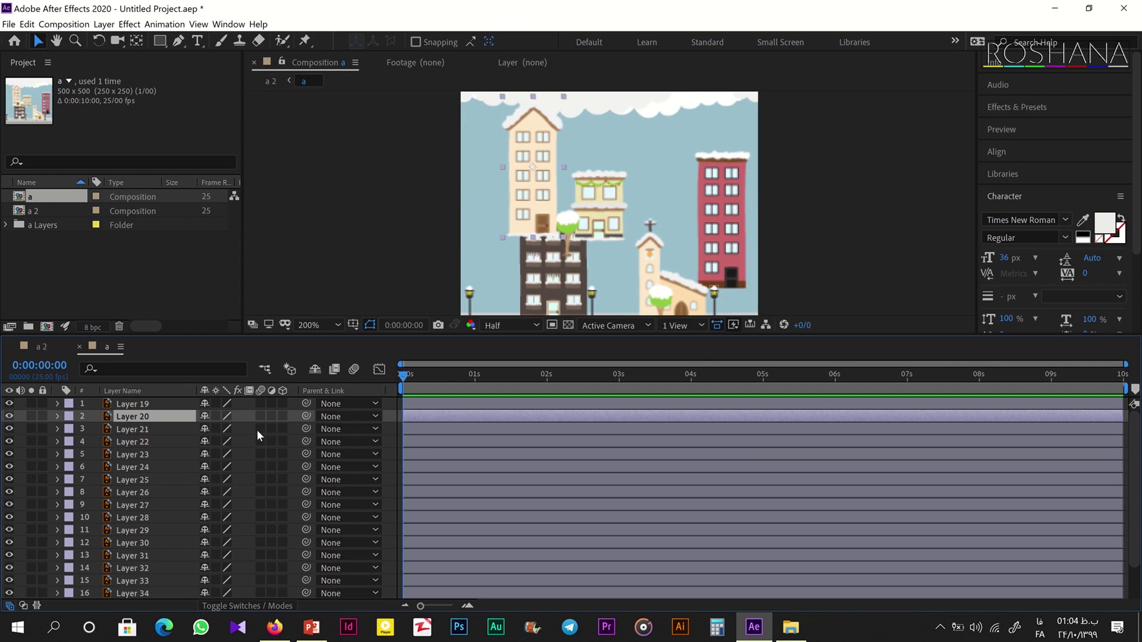
{"action": "left_click", "coordinate": [156, 425]}
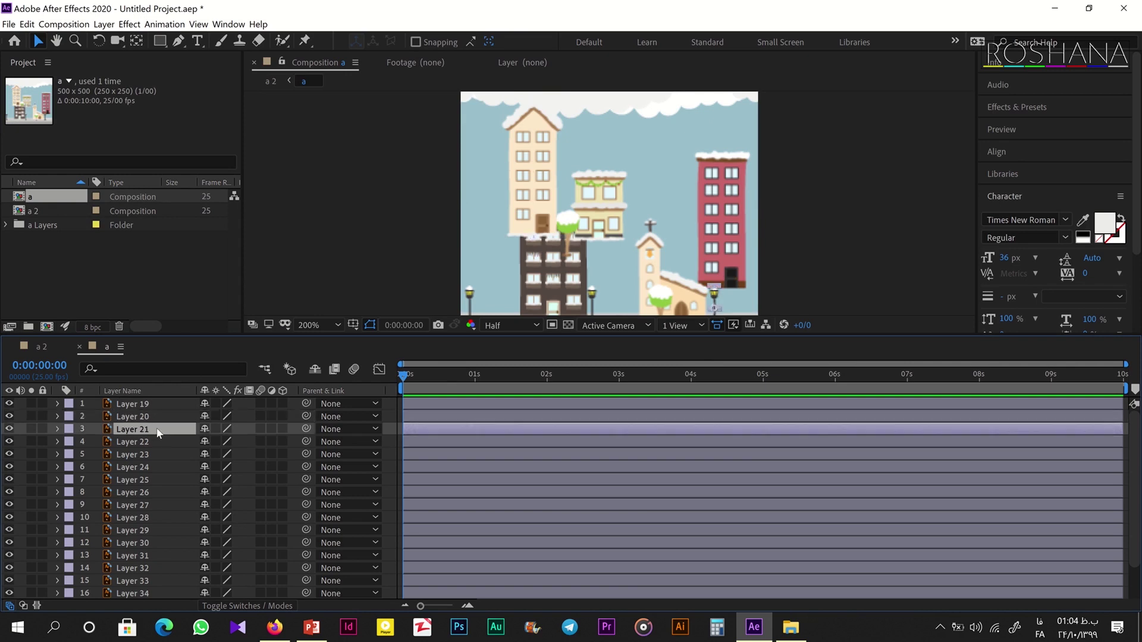
{"action": "left_click", "coordinate": [31, 427]}
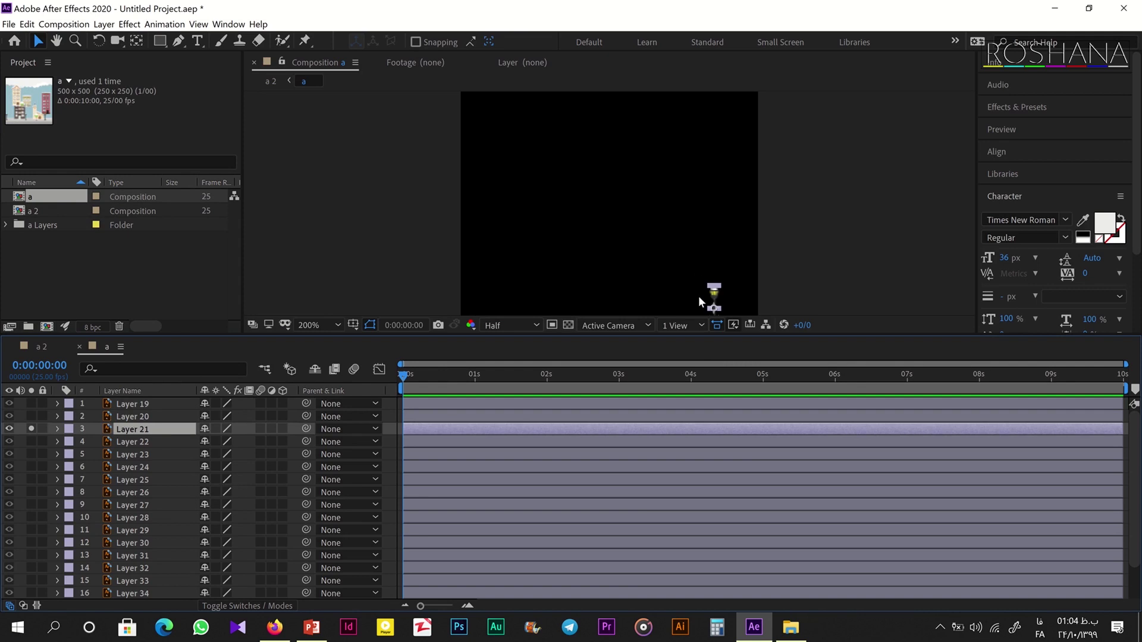
{"action": "left_click_drag", "start_coordinate": [699, 298], "coordinate": [643, 224]}
Zoom the viewer in and set the preview resolution to Full
{"action": "key", "text": "period"}
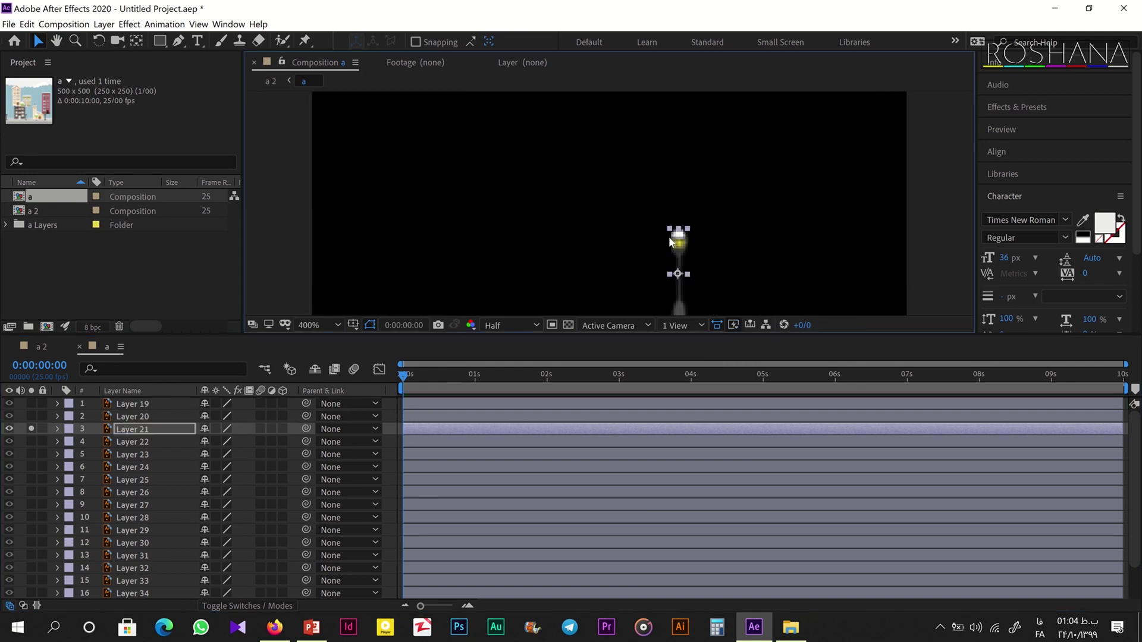
{"action": "right_click", "coordinate": [692, 244]}
{"action": "left_click", "coordinate": [521, 323]}
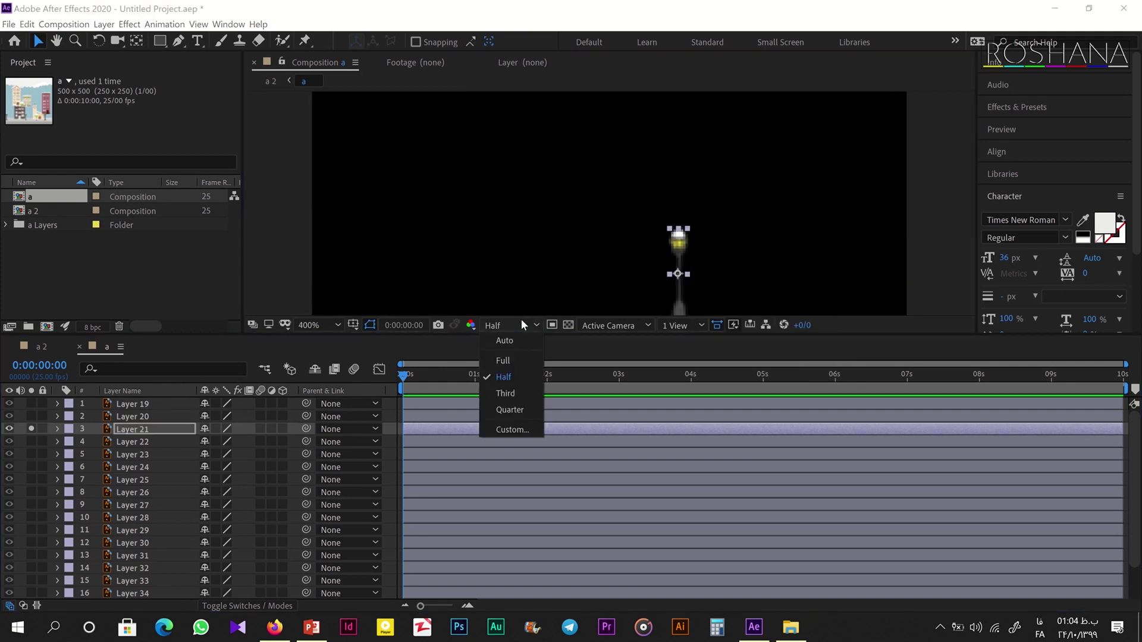
{"action": "left_click", "coordinate": [516, 356]}
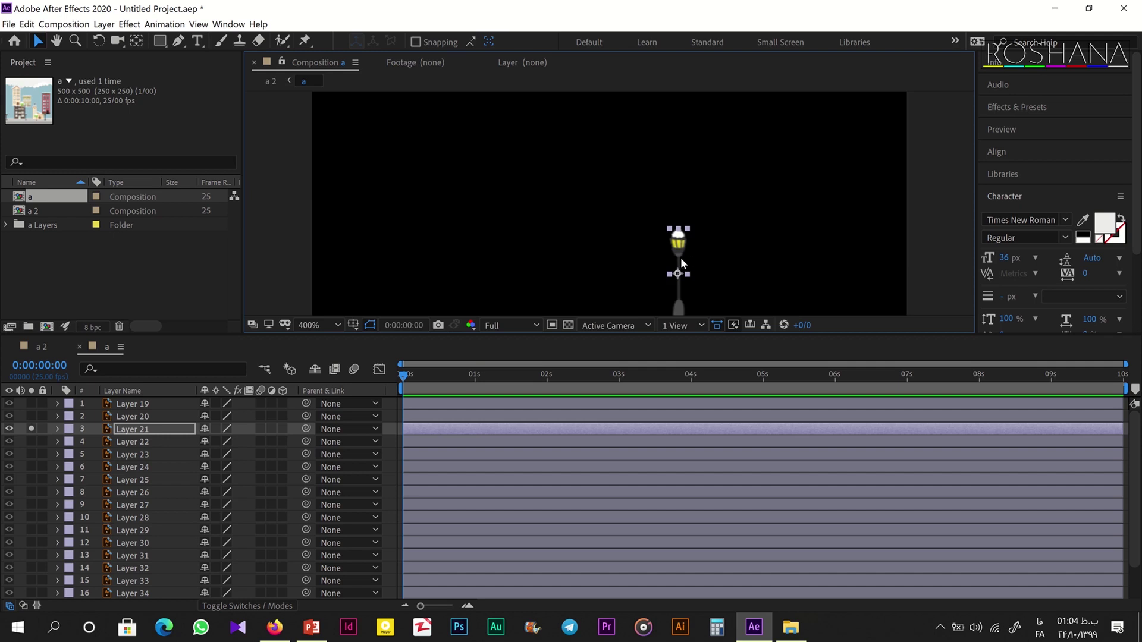
Reselect the lamp post layer and turn its solo off
{"action": "scroll", "coordinate": [680, 258], "scroll_direction": "up", "scroll_amount": 2}
{"action": "left_click", "coordinate": [662, 176]}
{"action": "scroll", "coordinate": [666, 180], "scroll_direction": "down", "scroll_amount": 2}
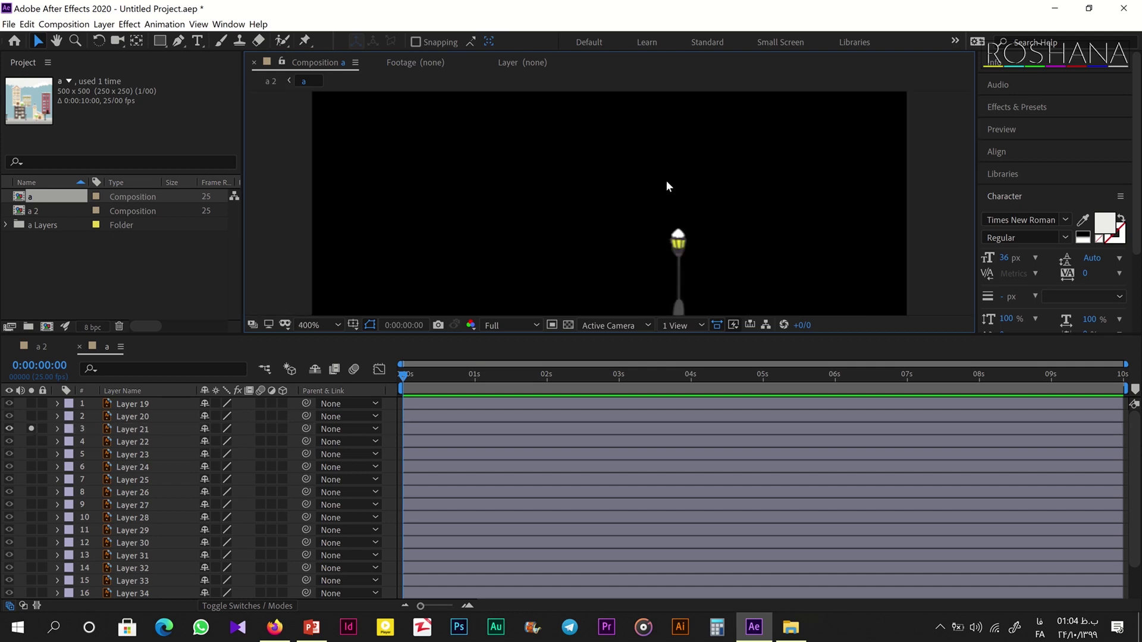
{"action": "scroll", "coordinate": [665, 197], "scroll_direction": "down", "scroll_amount": 3}
{"action": "left_click", "coordinate": [630, 217]}
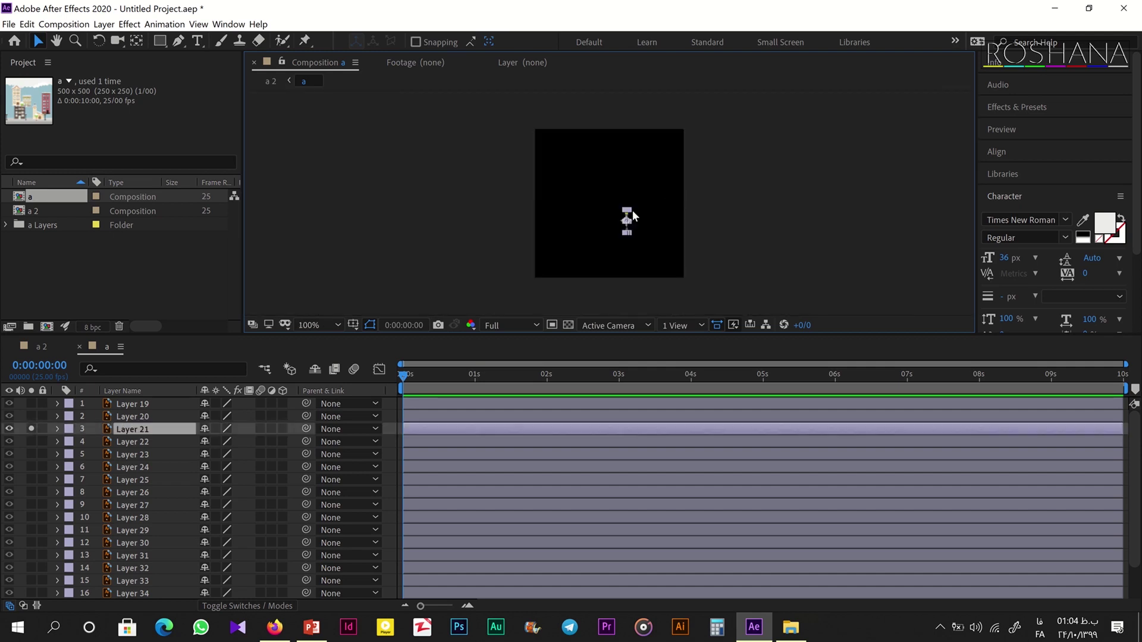
{"action": "left_click", "coordinate": [31, 429]}
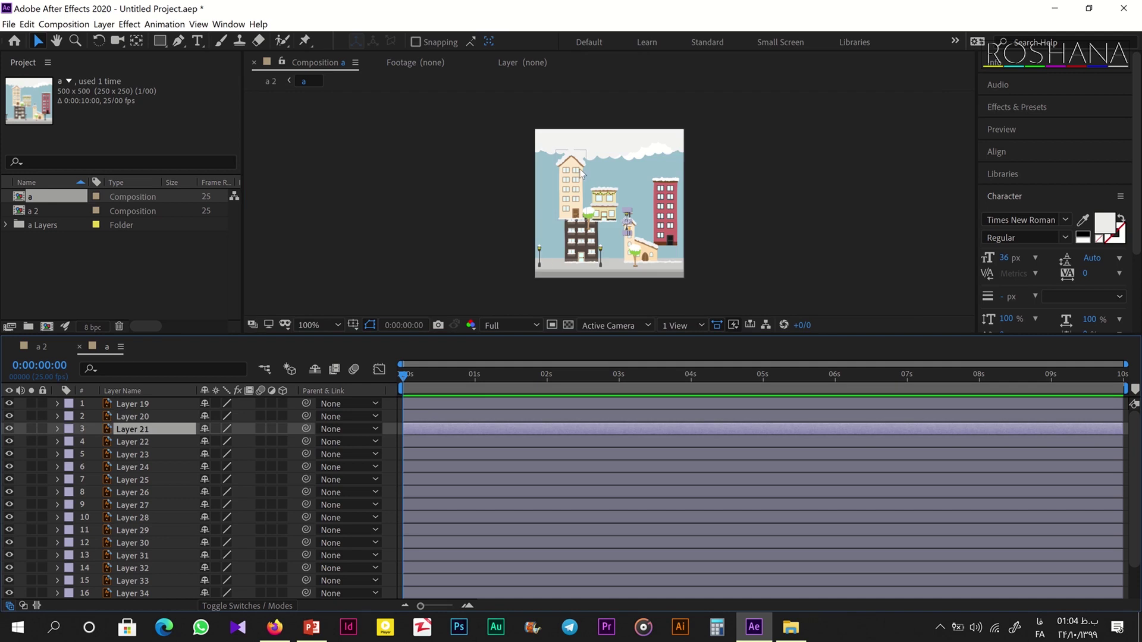
Solo Layer 20's tall beige building and select it in the viewer
{"action": "key", "text": "ctrl+Up"}
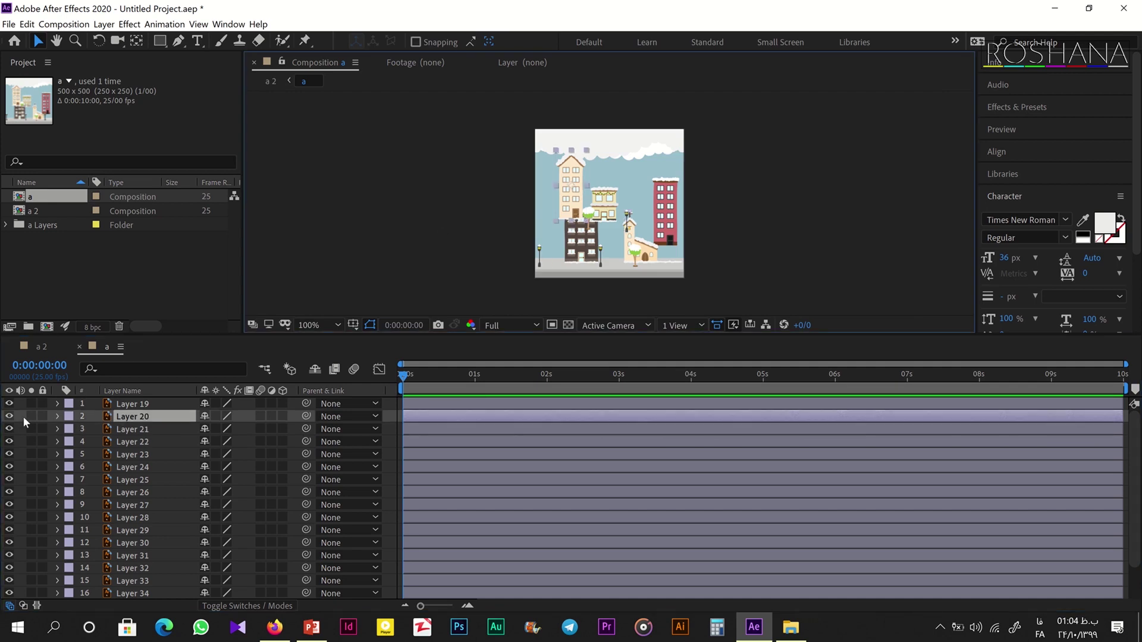
{"action": "left_click", "coordinate": [24, 416]}
{"action": "left_click", "coordinate": [31, 415]}
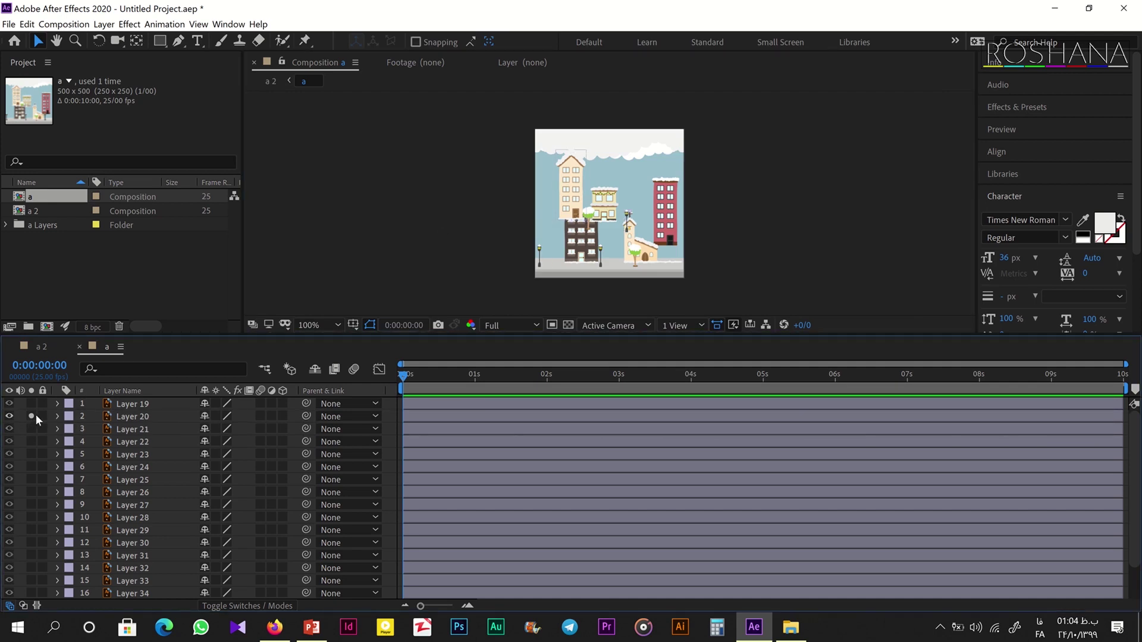
{"action": "left_click", "coordinate": [575, 189]}
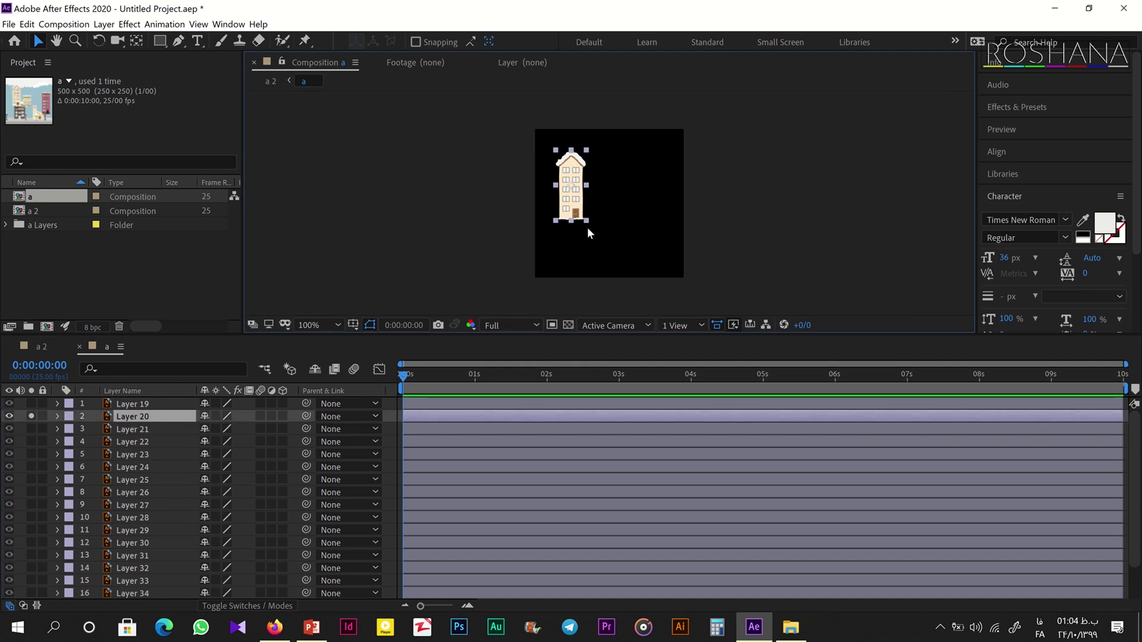
Scrub Layer 20's Scale up to 982% and drag the building right in the viewer
{"action": "key", "text": "s"}
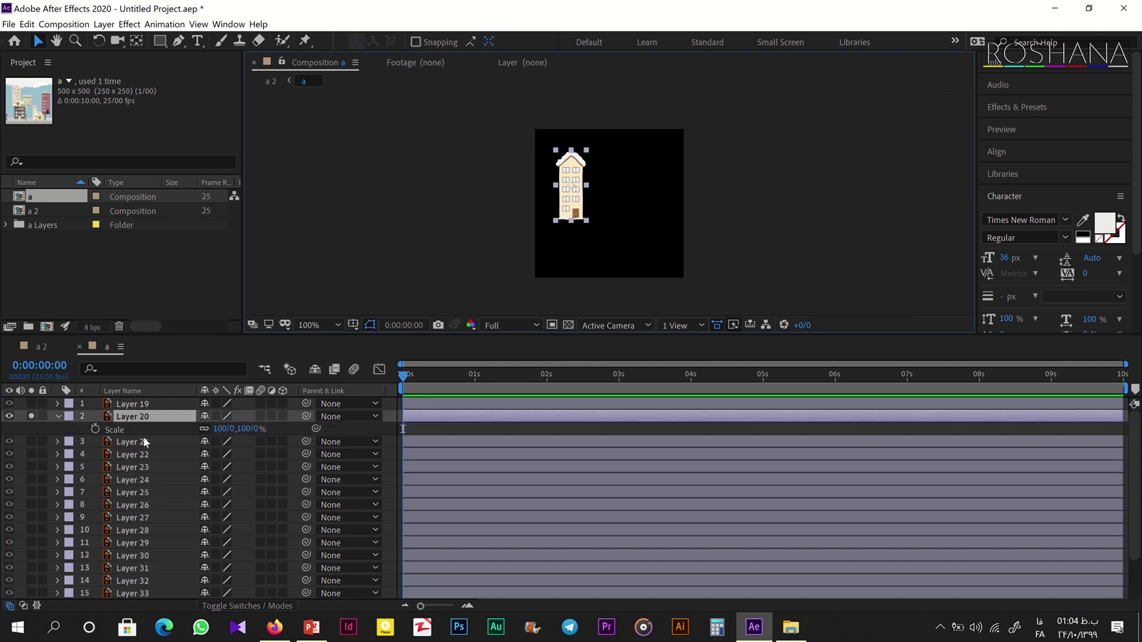
{"action": "left_click_drag", "start_coordinate": [224, 428], "coordinate": [603, 421]}
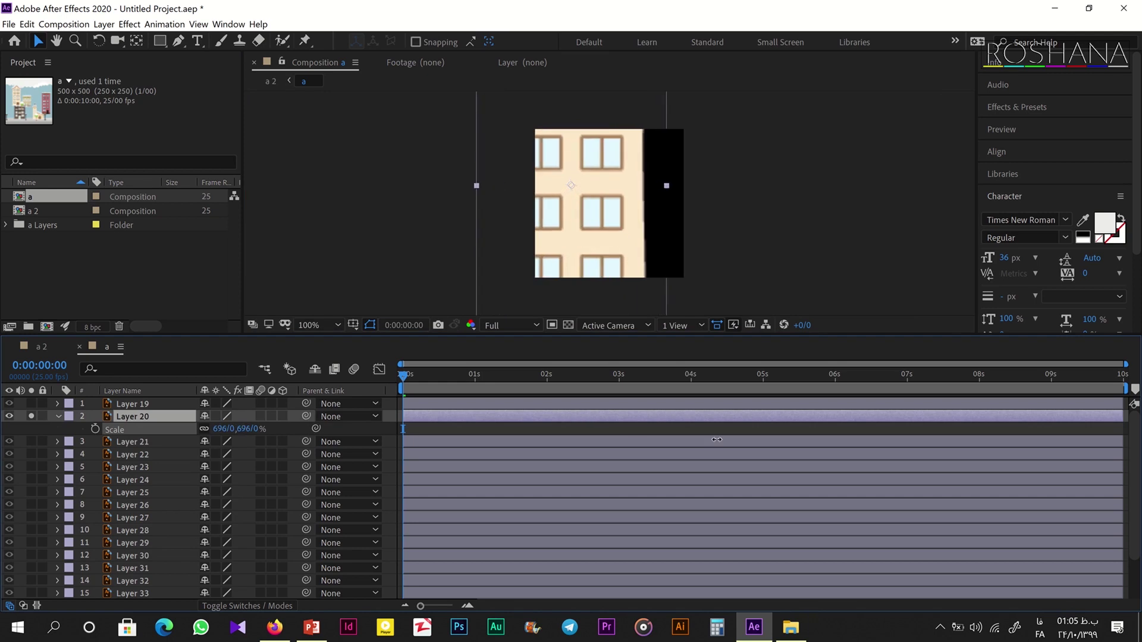
{"action": "left_click_drag", "start_coordinate": [603, 421], "coordinate": [720, 421]}
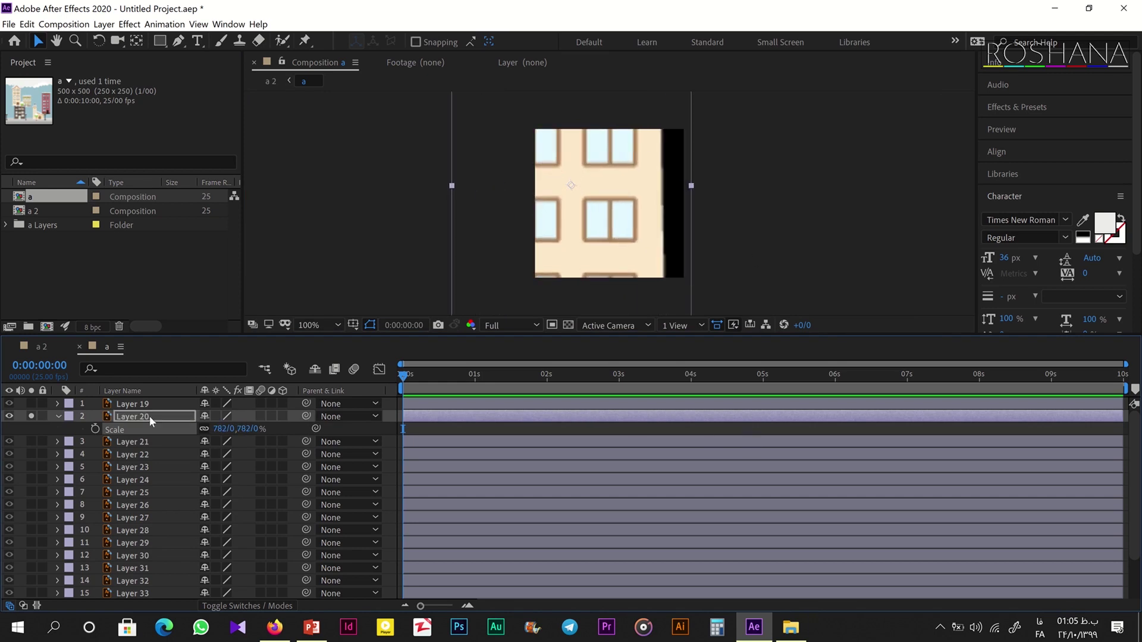
{"action": "left_click_drag", "start_coordinate": [221, 429], "coordinate": [361, 422]}
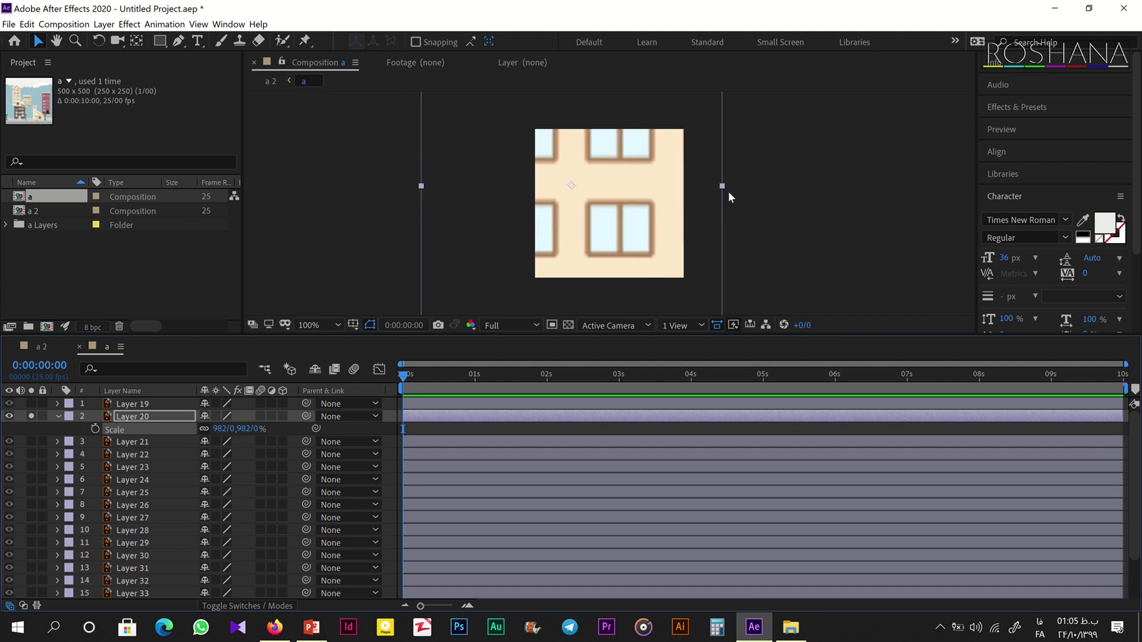
{"action": "left_click_drag", "start_coordinate": [645, 186], "coordinate": [765, 188]}
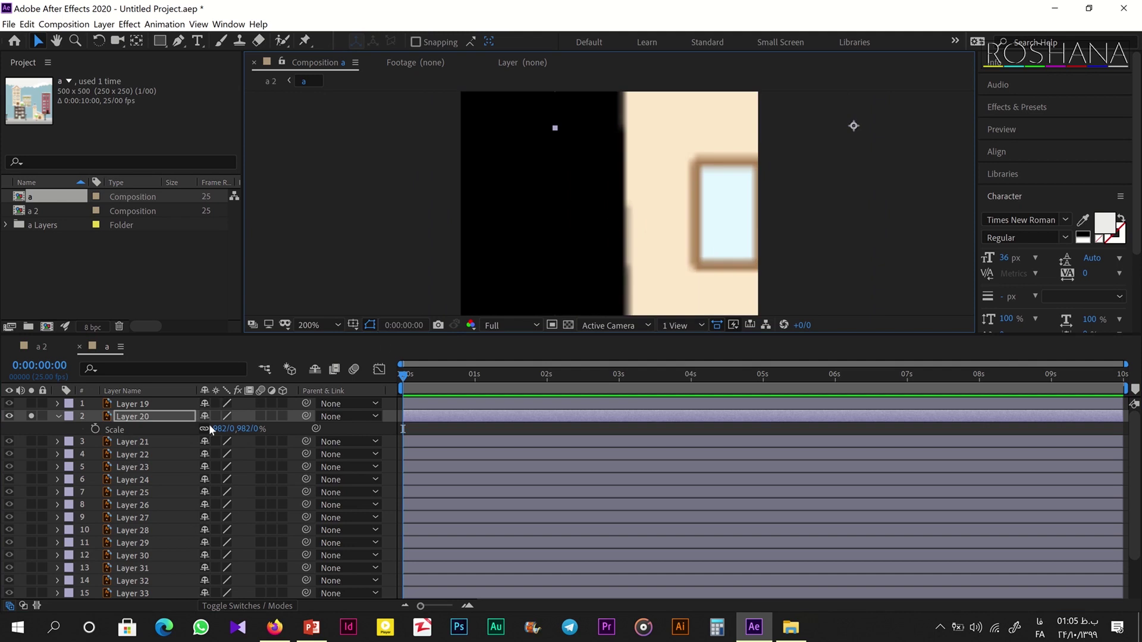
{"action": "left_click", "coordinate": [58, 416]}
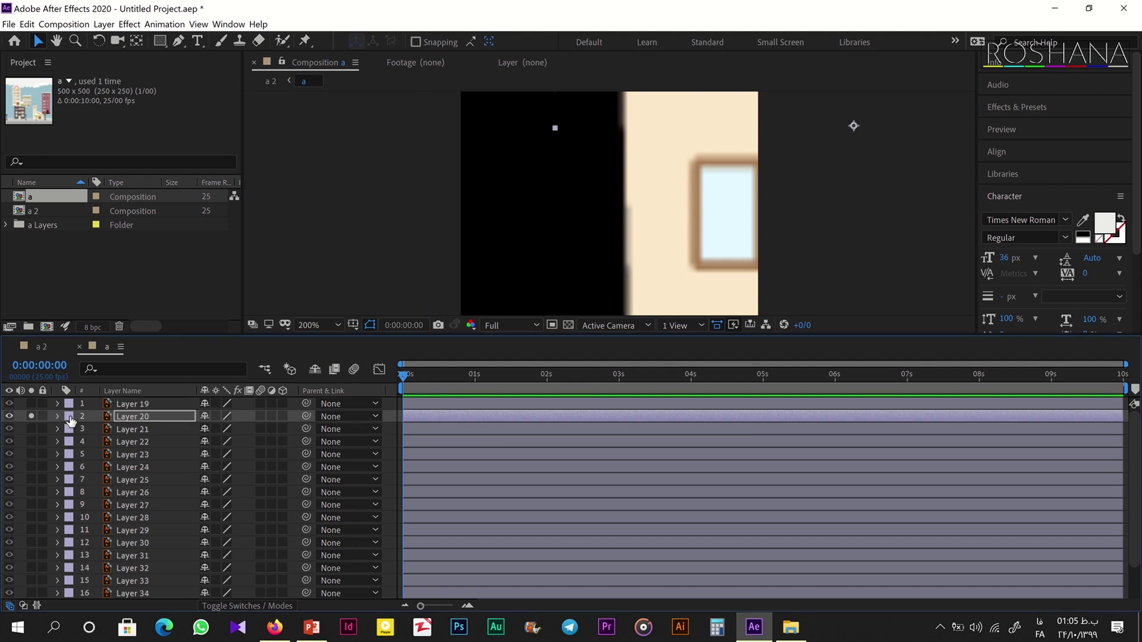
{"action": "left_click", "coordinate": [10, 416]}
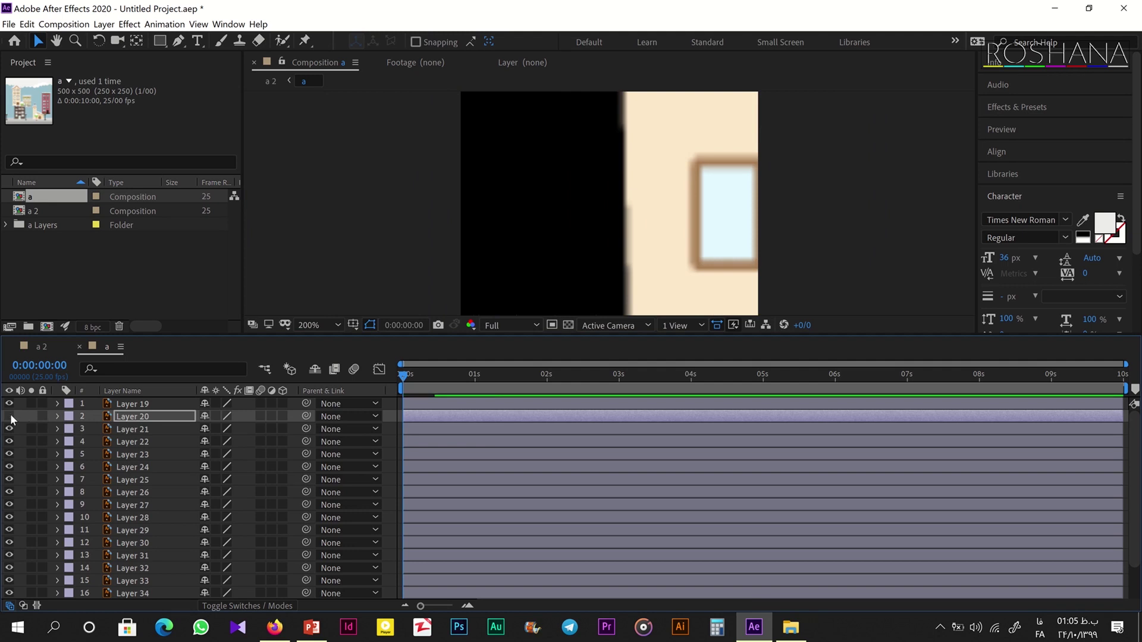
{"action": "left_click", "coordinate": [10, 417]}
{"action": "left_click", "coordinate": [9, 416]}
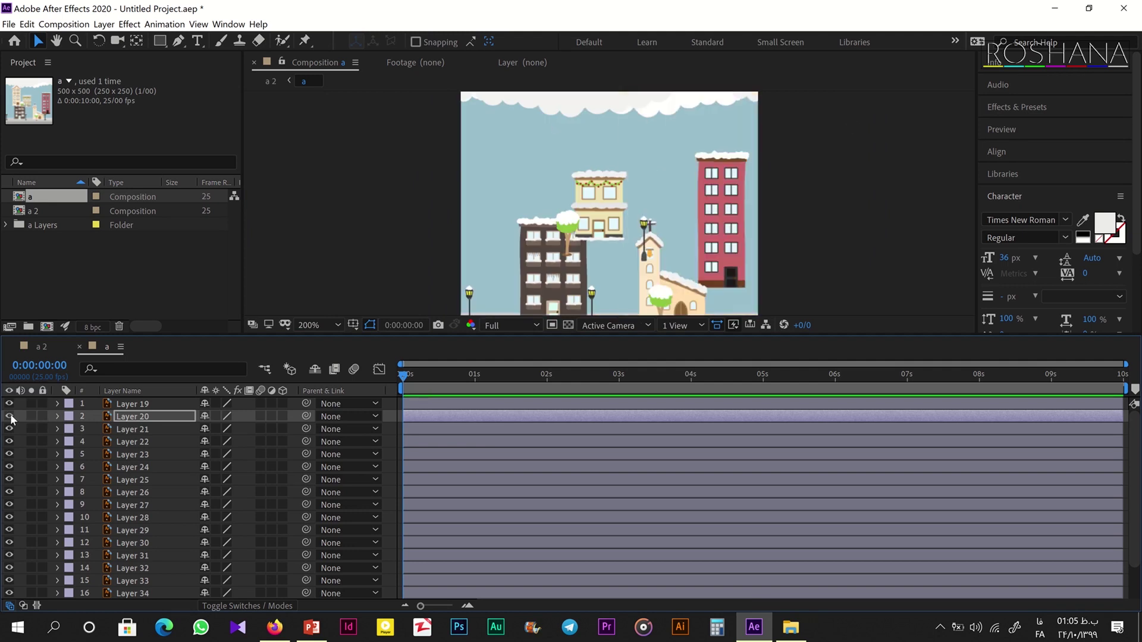
{"action": "left_click", "coordinate": [9, 416]}
{"action": "key", "text": "comma"}
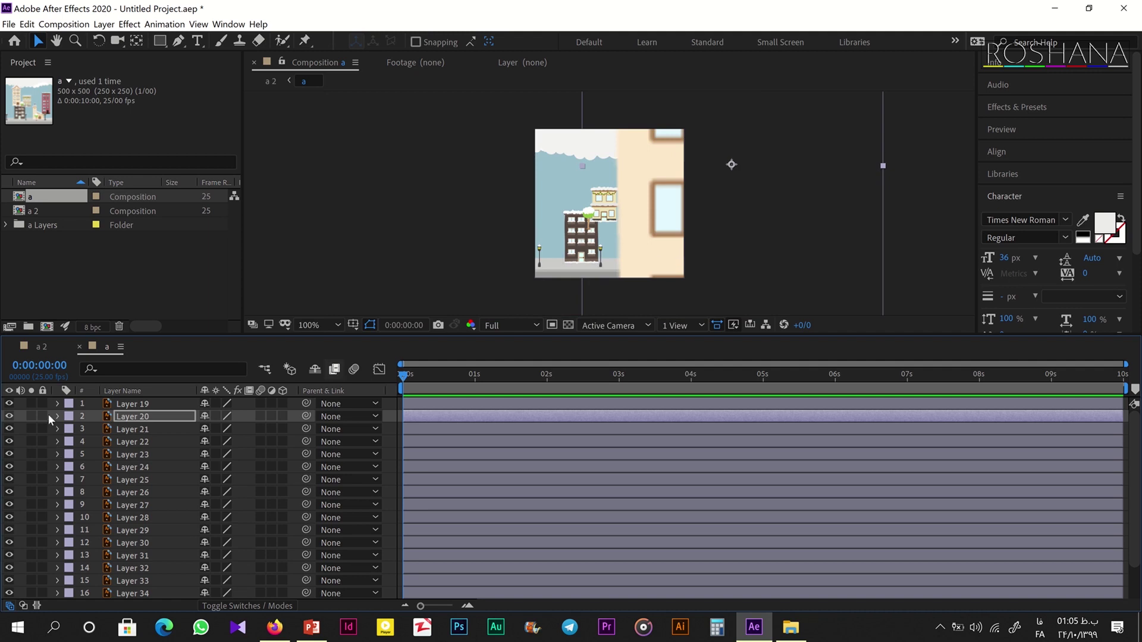
{"action": "left_click", "coordinate": [9, 417]}
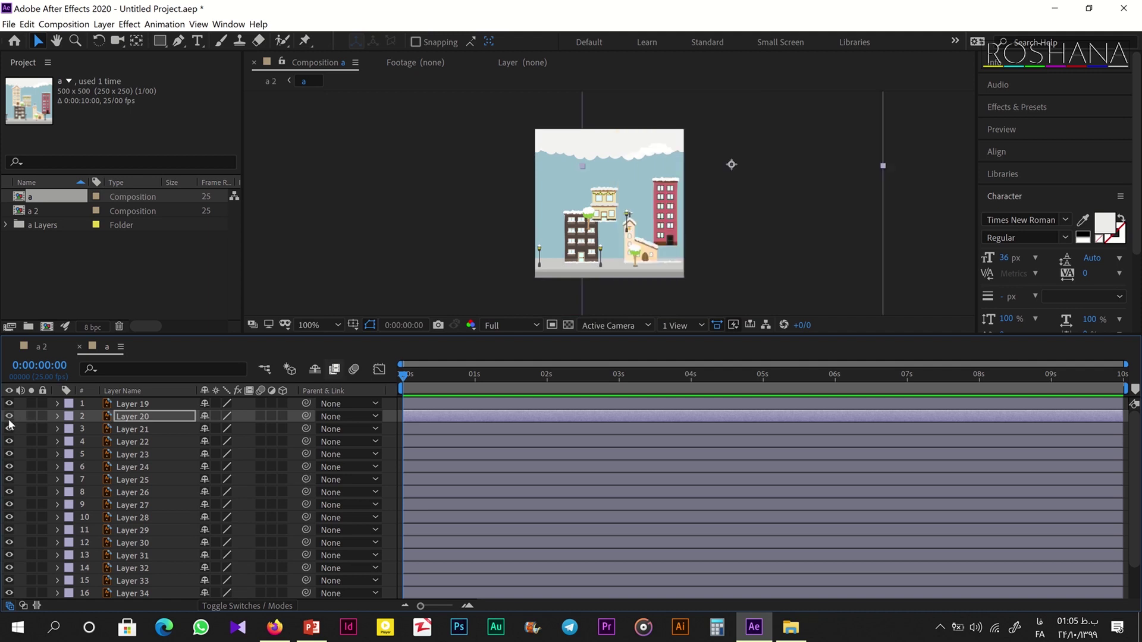
{"action": "left_click", "coordinate": [8, 416]}
{"action": "key", "text": "ctrl+shift+a"}
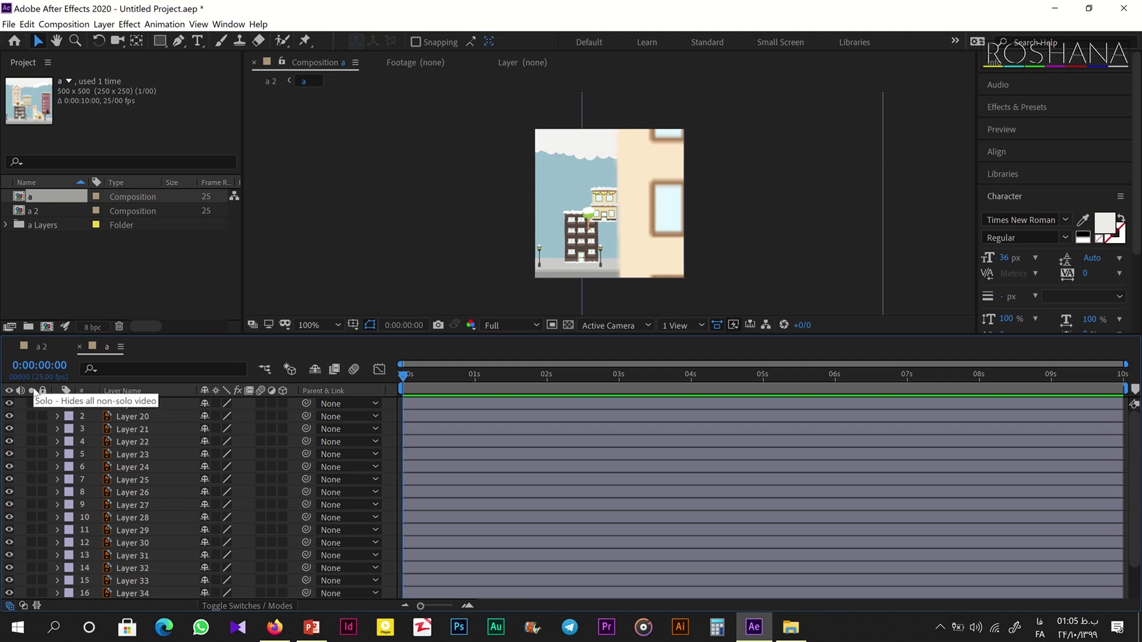
Select Layer 20, the window building, and toggle its Solo switch on and off
{"action": "left_click", "coordinate": [146, 491]}
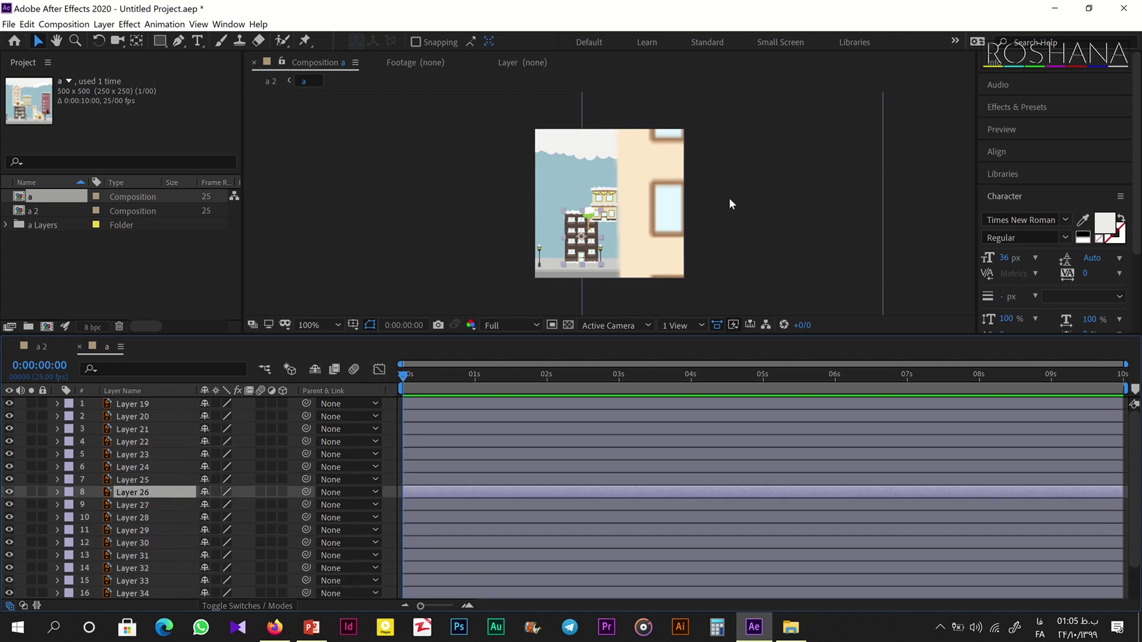
{"action": "left_click", "coordinate": [665, 216]}
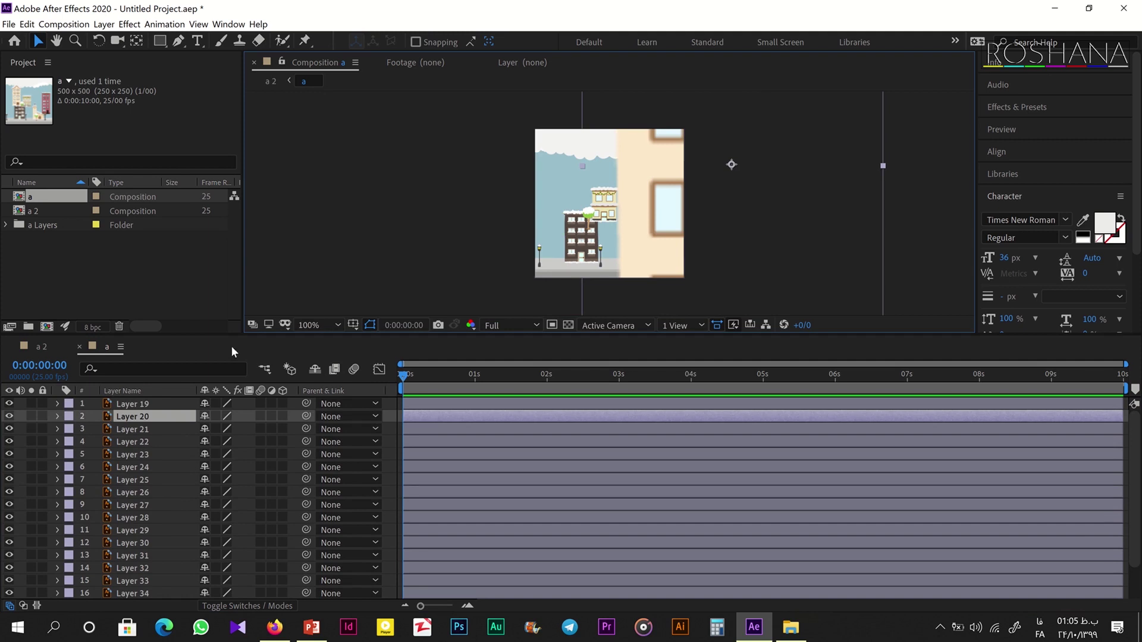
{"action": "left_click", "coordinate": [32, 415]}
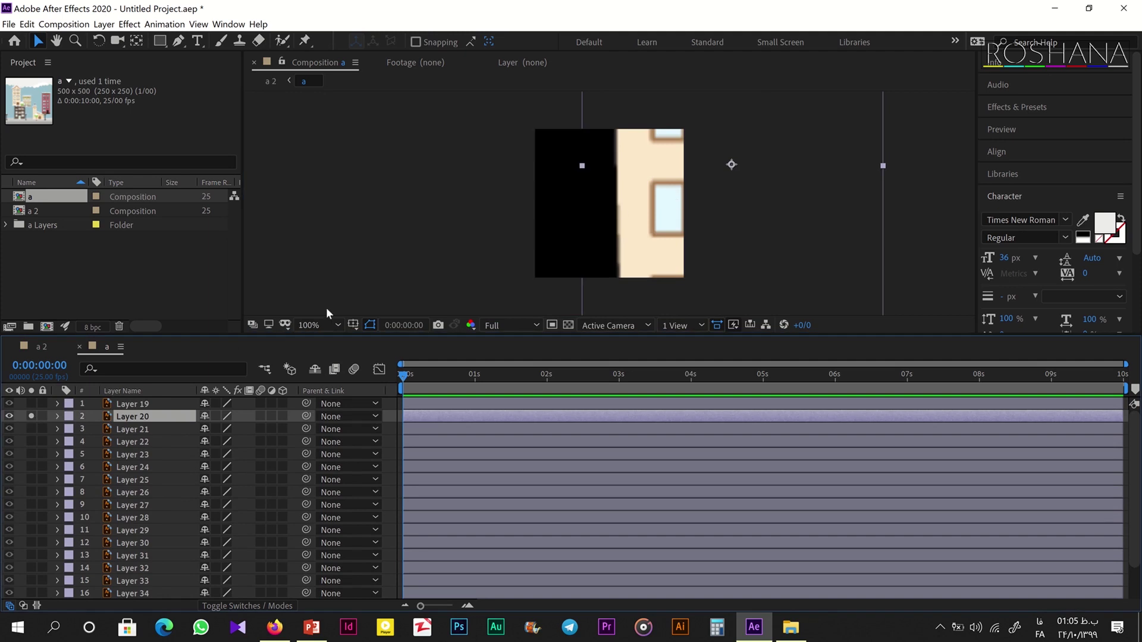
{"action": "left_click", "coordinate": [32, 416]}
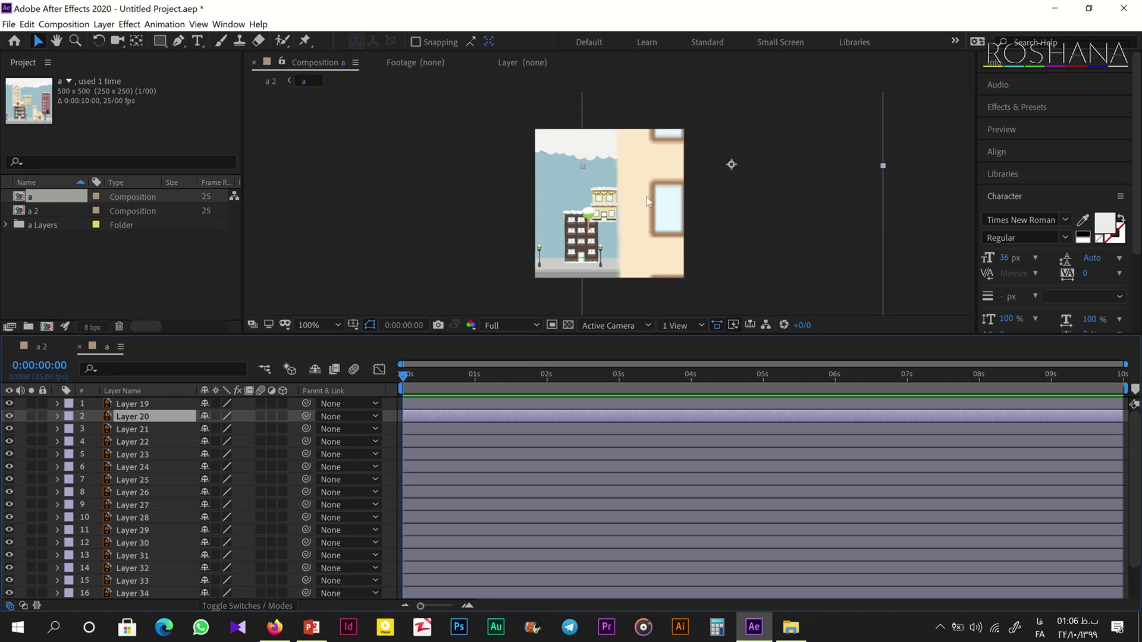
Nudge the window building slightly left, try its Lock switch, then deselect all layers
{"action": "left_click_drag", "start_coordinate": [700, 184], "coordinate": [626, 192]}
{"action": "key", "text": "ctrl+z"}
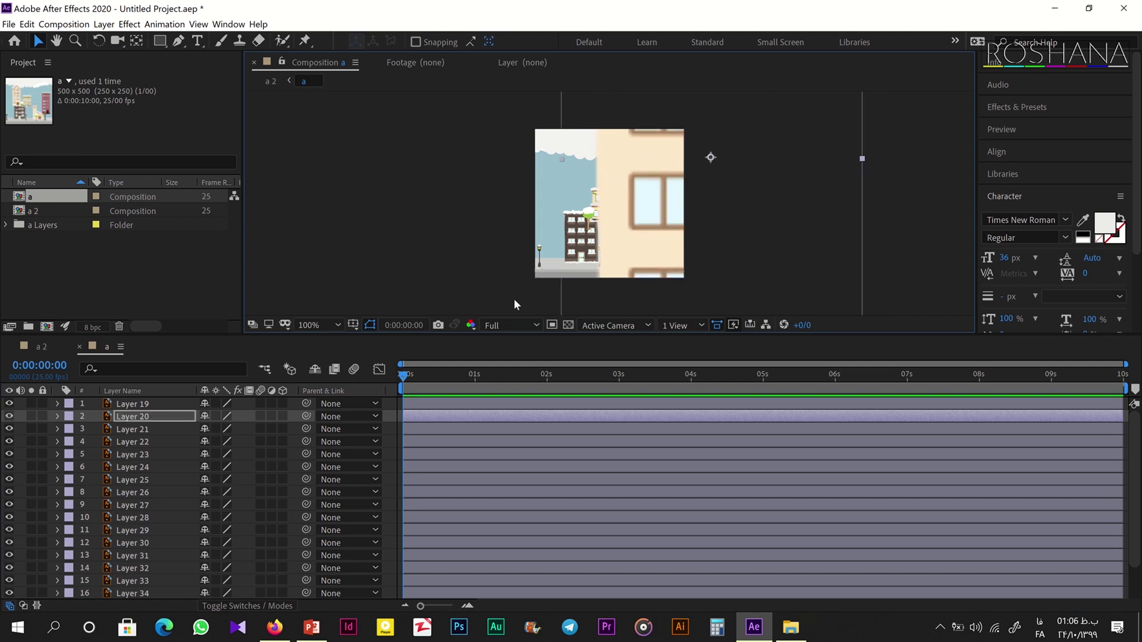
{"action": "left_click", "coordinate": [42, 415]}
{"action": "left_click", "coordinate": [593, 251]}
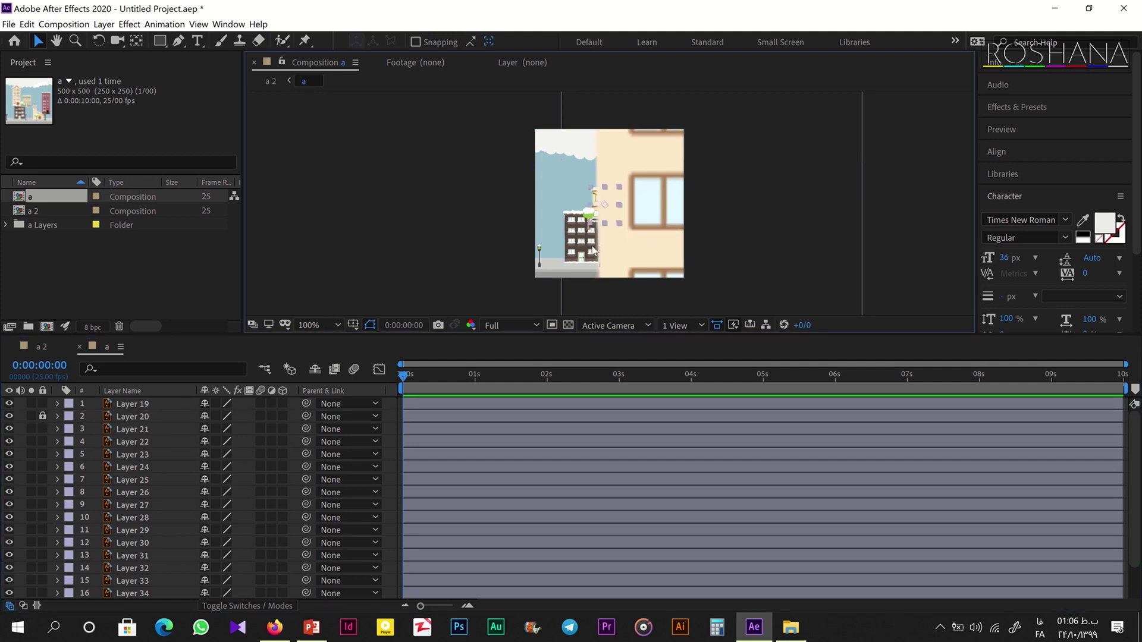
{"action": "left_click", "coordinate": [627, 173]}
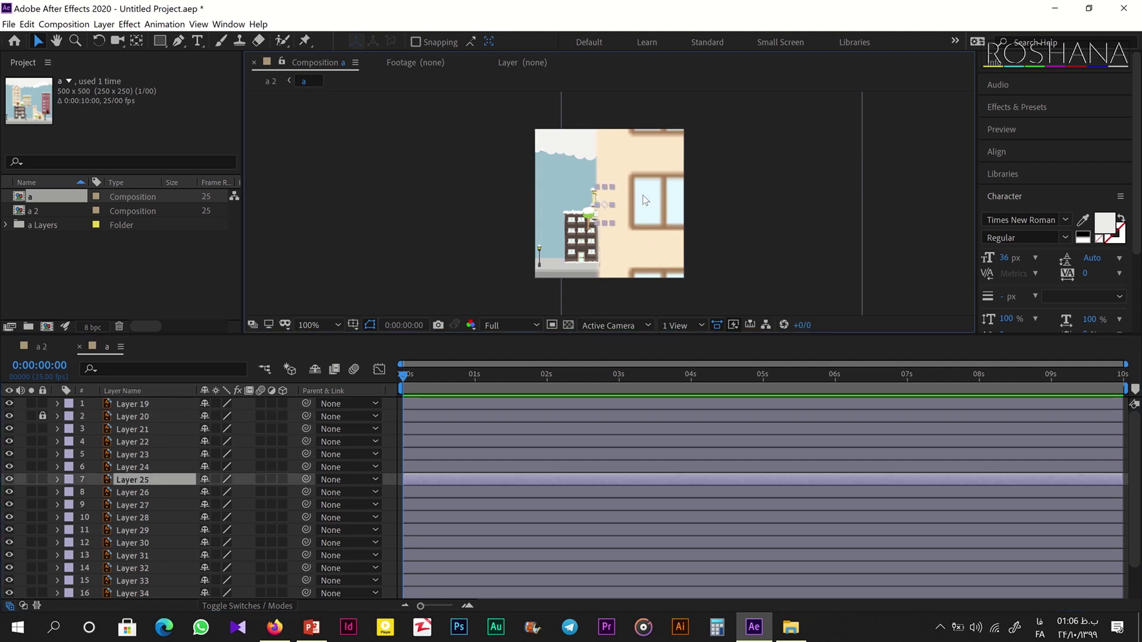
{"action": "left_click", "coordinate": [662, 163]}
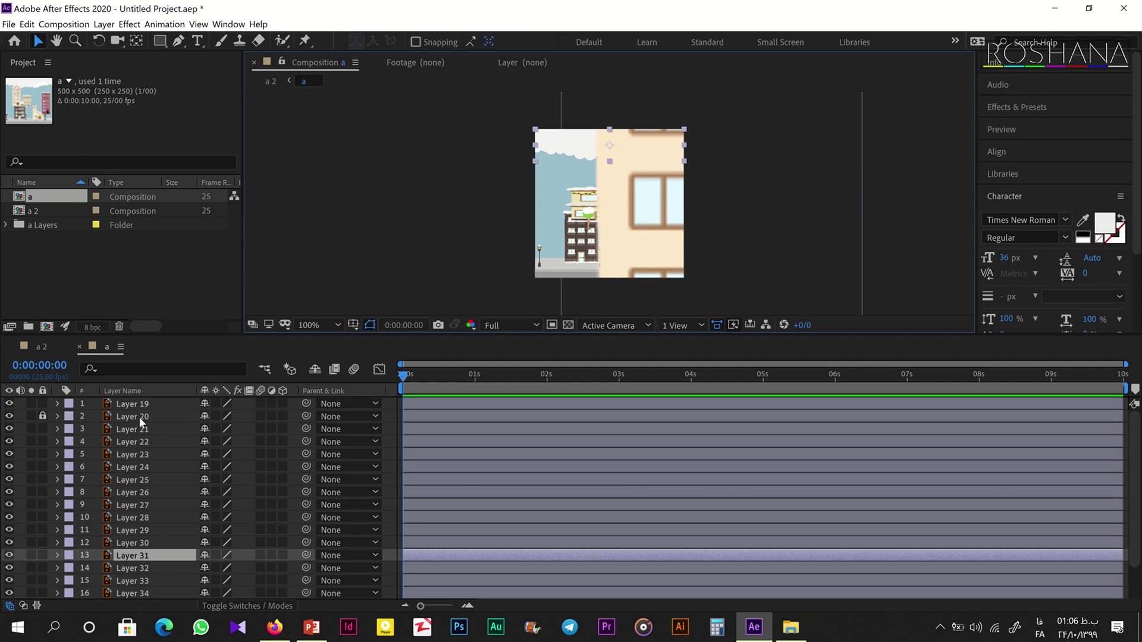
{"action": "key", "text": "ctrl+shift+a"}
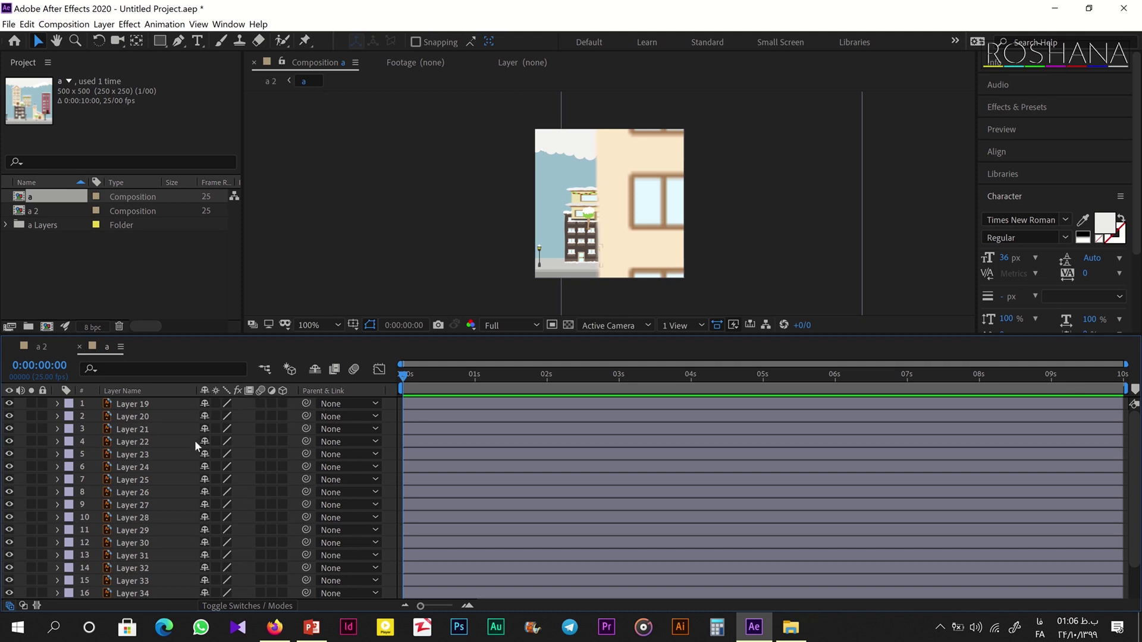
Select Layer 20, the window building, and switch on its Shy flag
{"action": "left_click", "coordinate": [115, 428]}
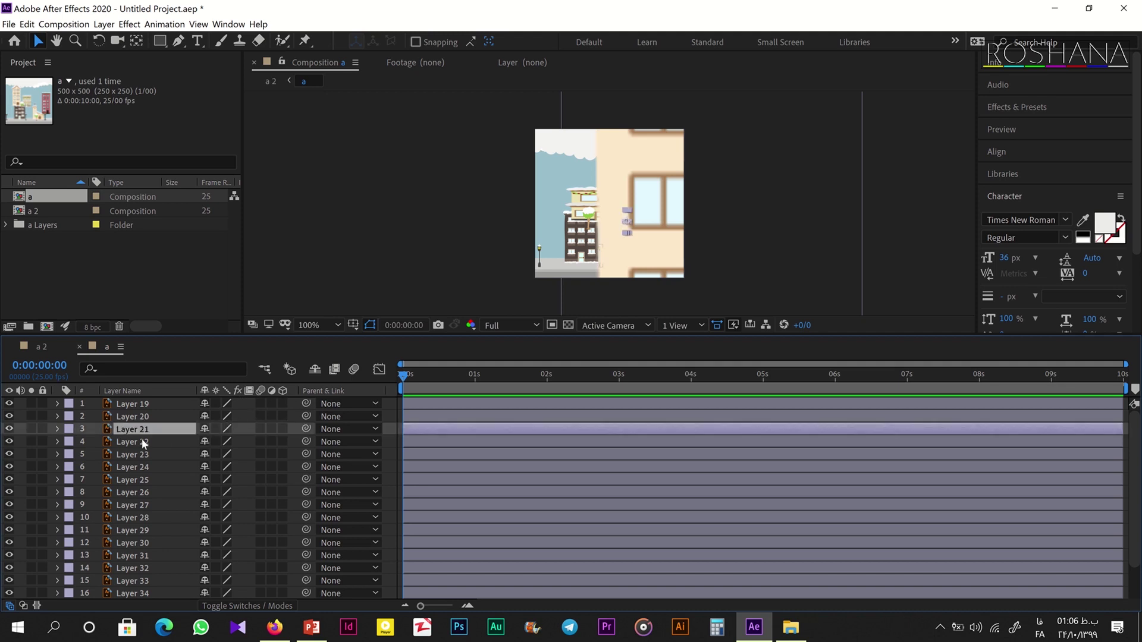
{"action": "scroll", "coordinate": [141, 428], "scroll_direction": "down", "scroll_amount": 3}
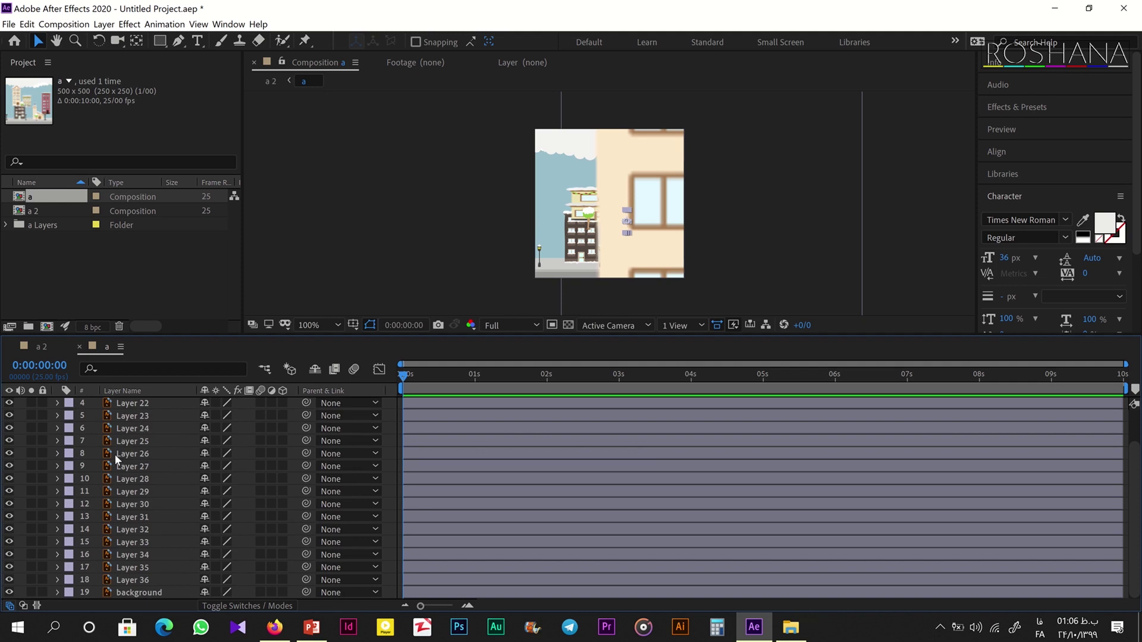
{"action": "scroll", "coordinate": [125, 577], "scroll_direction": "up", "scroll_amount": 3}
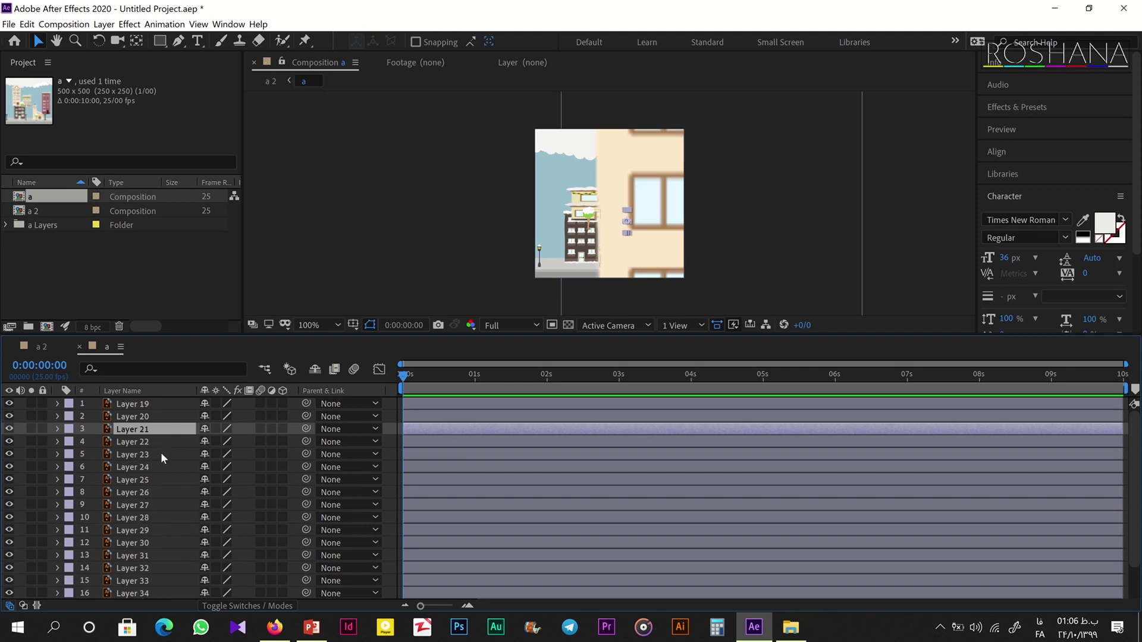
{"action": "left_click", "coordinate": [120, 464]}
{"action": "left_click", "coordinate": [142, 419]}
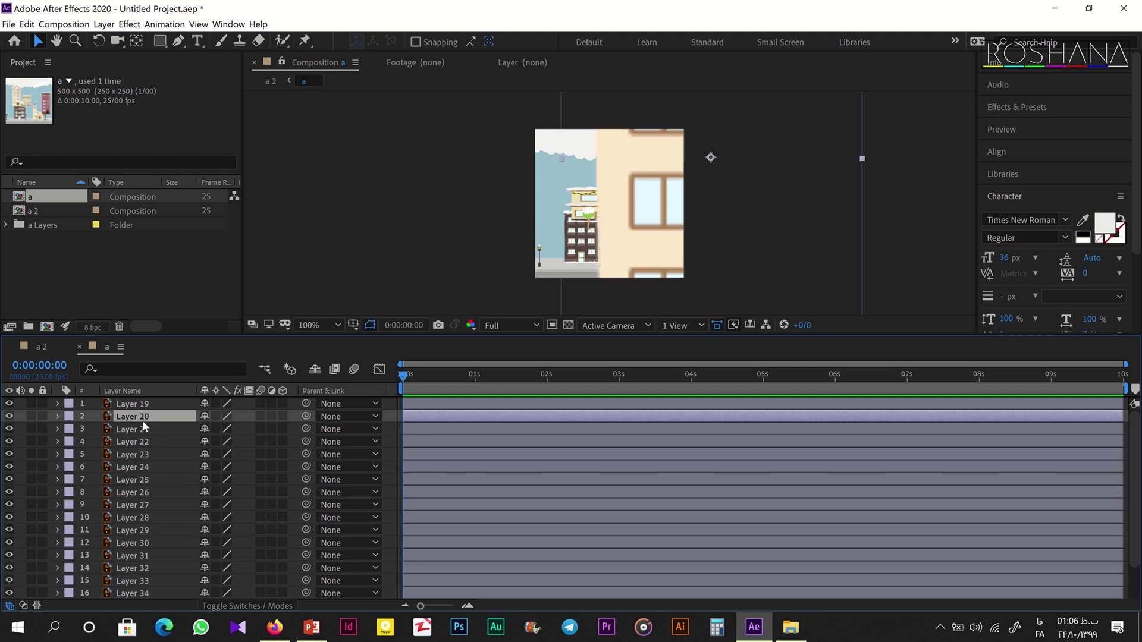
{"action": "left_click", "coordinate": [205, 416]}
Turn on Hide Shy Layers and flag Layers 21 through 35 as shy
{"action": "left_click", "coordinate": [315, 370]}
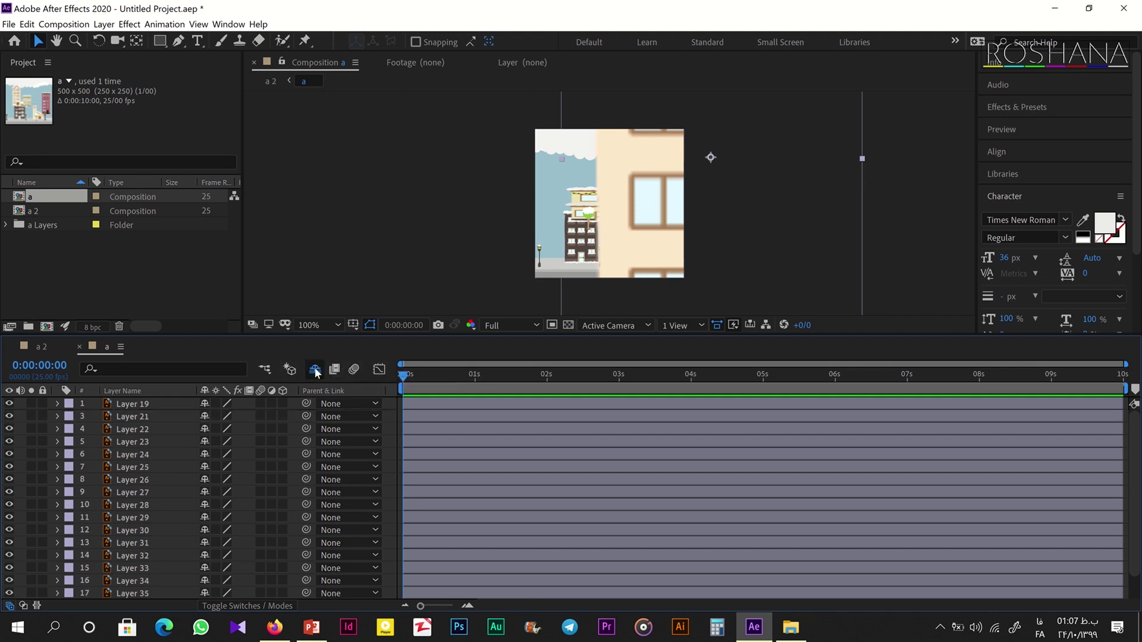
{"action": "left_click", "coordinate": [173, 415]}
{"action": "left_click", "coordinate": [204, 417]}
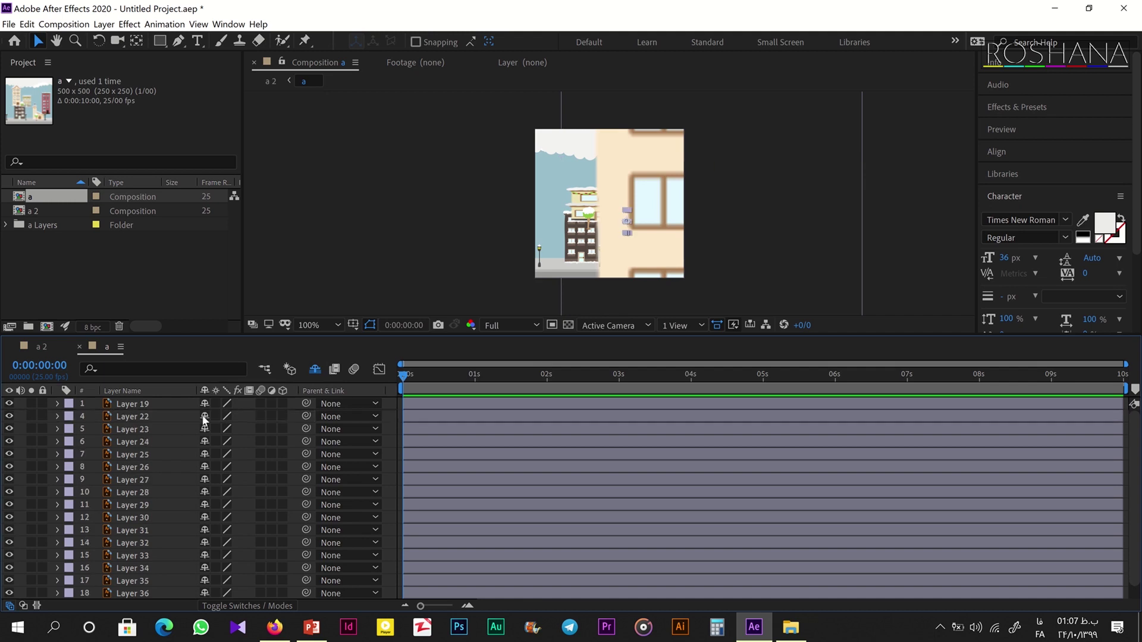
{"action": "left_click", "coordinate": [204, 416]}
{"action": "left_click", "coordinate": [204, 417]}
{"action": "left_click", "coordinate": [204, 417]}
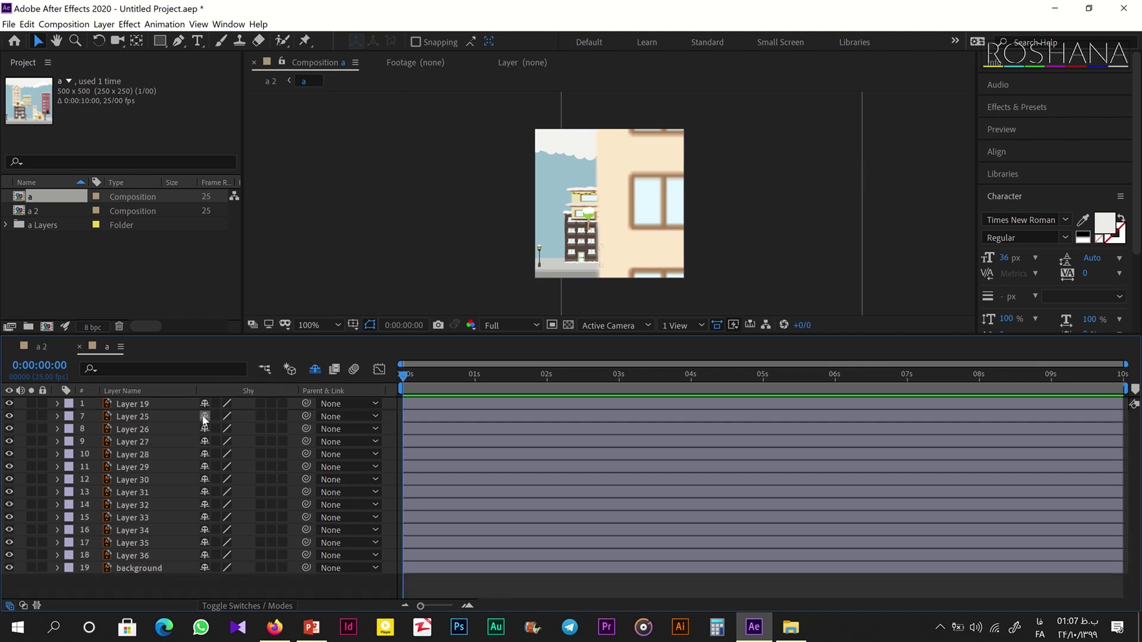
{"action": "left_click", "coordinate": [204, 417]}
{"action": "left_click", "coordinate": [204, 417]}
{"action": "left_click", "coordinate": [204, 417]}
{"action": "left_click", "coordinate": [204, 417]}
{"action": "left_click", "coordinate": [204, 417]}
{"action": "left_click", "coordinate": [204, 416]}
{"action": "left_click", "coordinate": [204, 417]}
{"action": "left_click", "coordinate": [204, 417]}
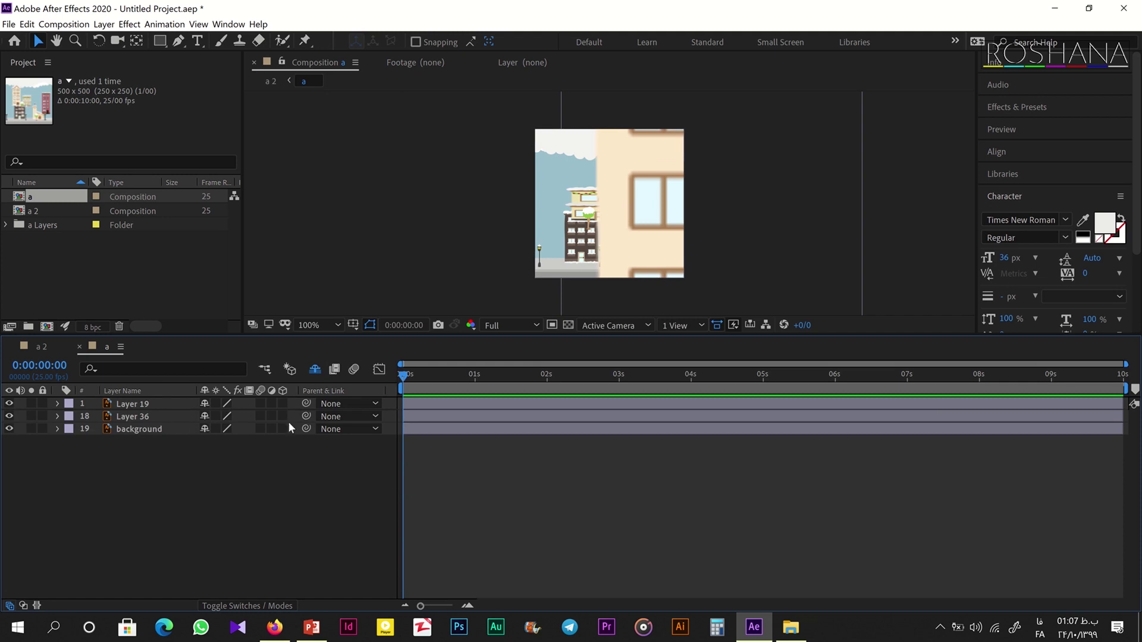
Show shy layers again and move the Layer 20 window building up and left
{"action": "left_click", "coordinate": [316, 370]}
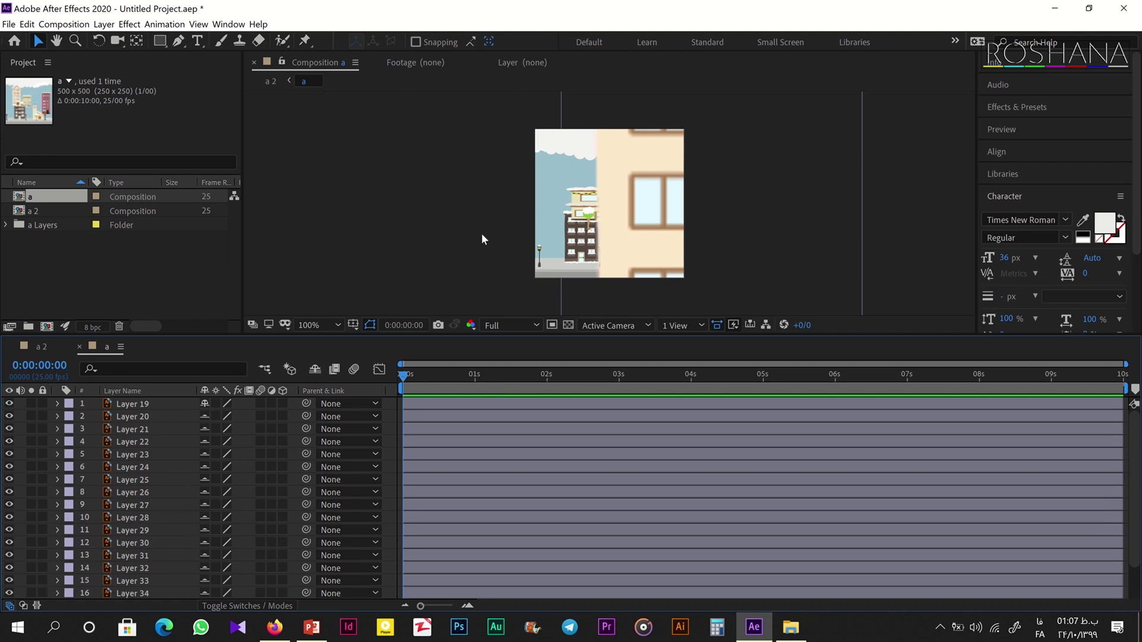
{"action": "left_click", "coordinate": [678, 213]}
{"action": "left_click_drag", "start_coordinate": [654, 203], "coordinate": [636, 187]}
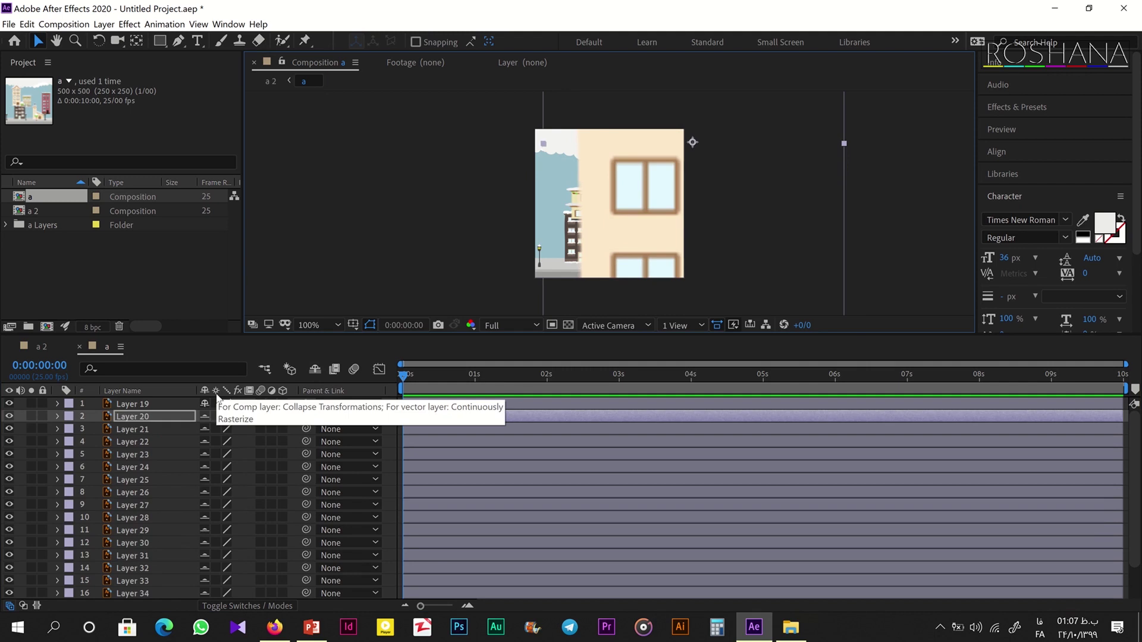
Enable Continuously Rasterize on Layer 20 and raise its Scale to 1266%
{"action": "left_click", "coordinate": [169, 416]}
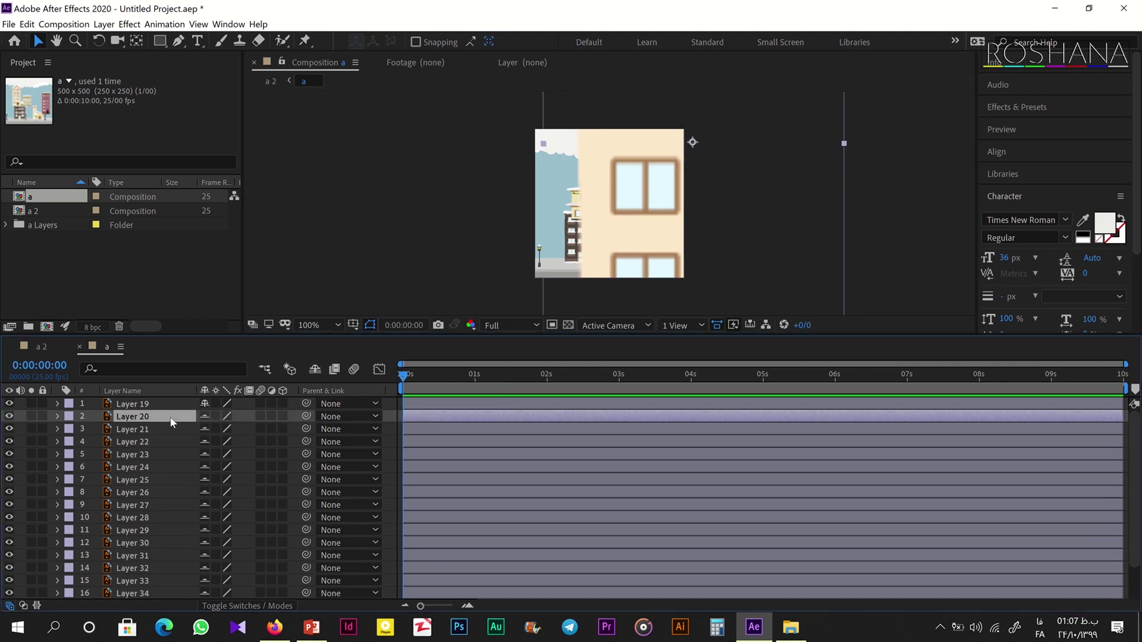
{"action": "left_click", "coordinate": [215, 416]}
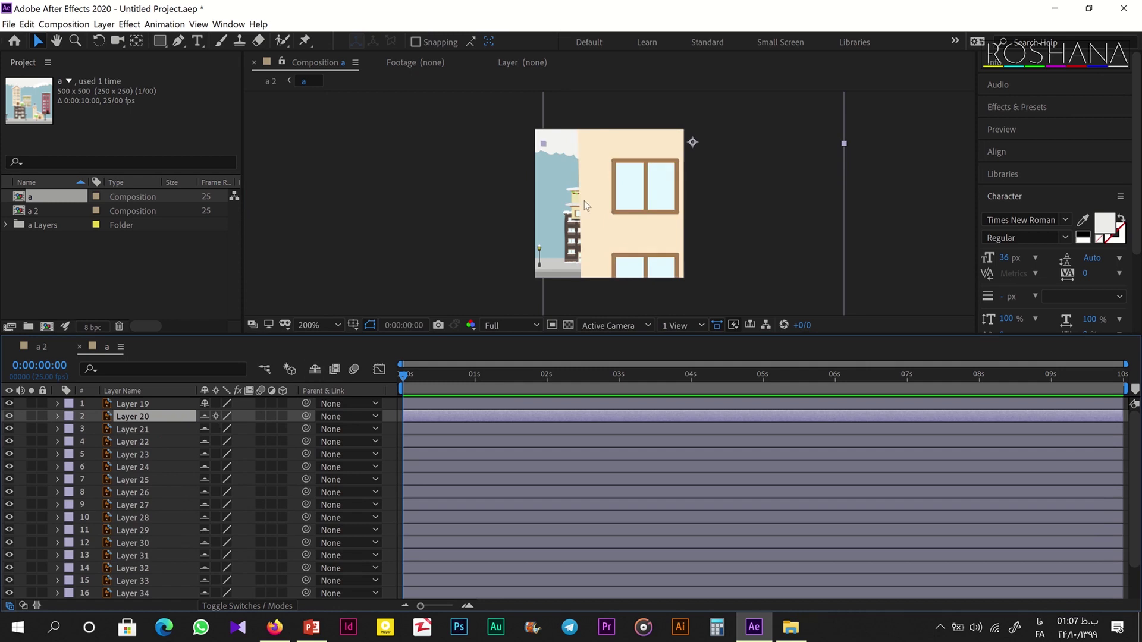
{"action": "scroll", "coordinate": [584, 201], "scroll_direction": "up", "scroll_amount": 2}
{"action": "scroll", "coordinate": [526, 222], "scroll_direction": "down", "scroll_amount": 1}
{"action": "scroll", "coordinate": [604, 226], "scroll_direction": "down", "scroll_amount": 1}
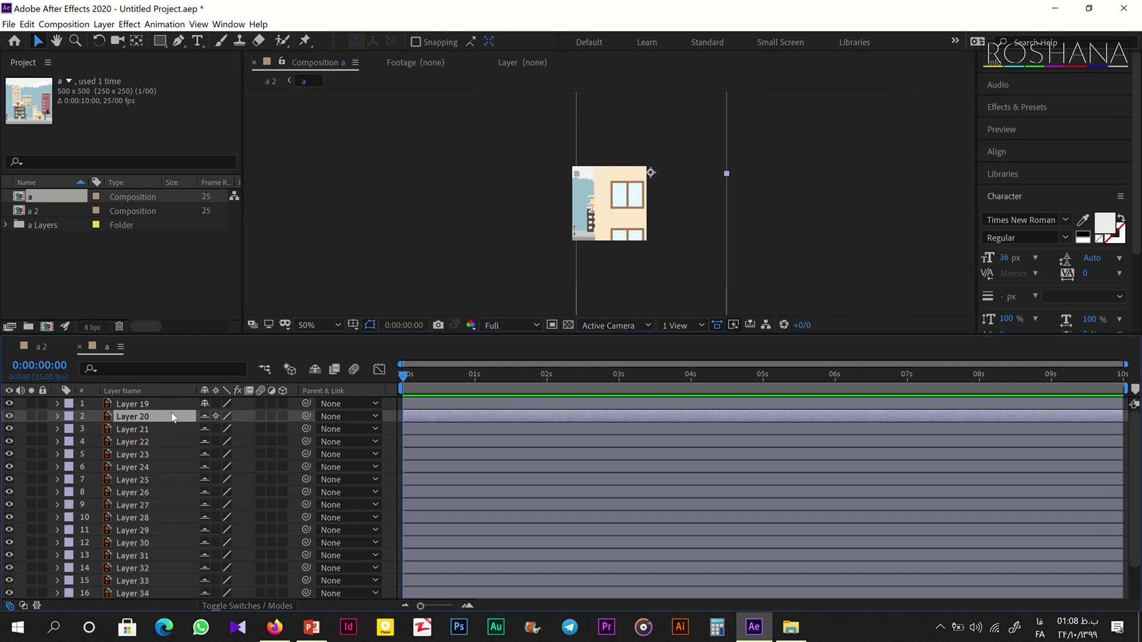
{"action": "key", "text": "s"}
{"action": "left_click_drag", "start_coordinate": [215, 436], "coordinate": [438, 424]}
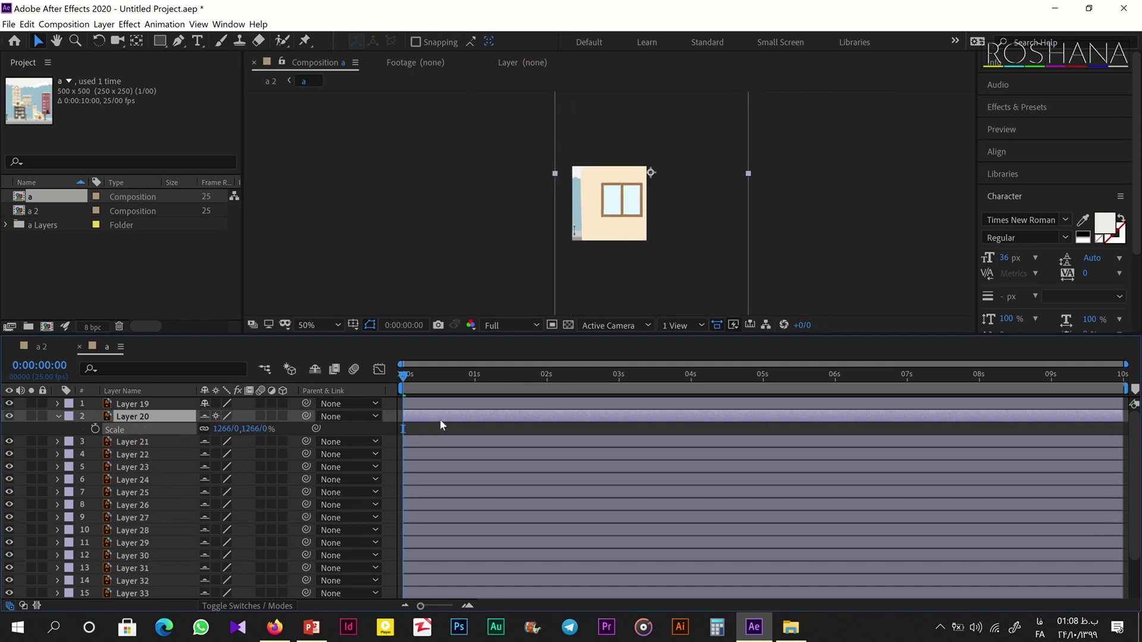
Shift the enlarged window building slightly to the right in the viewer
{"action": "left_click_drag", "start_coordinate": [630, 208], "coordinate": [652, 208]}
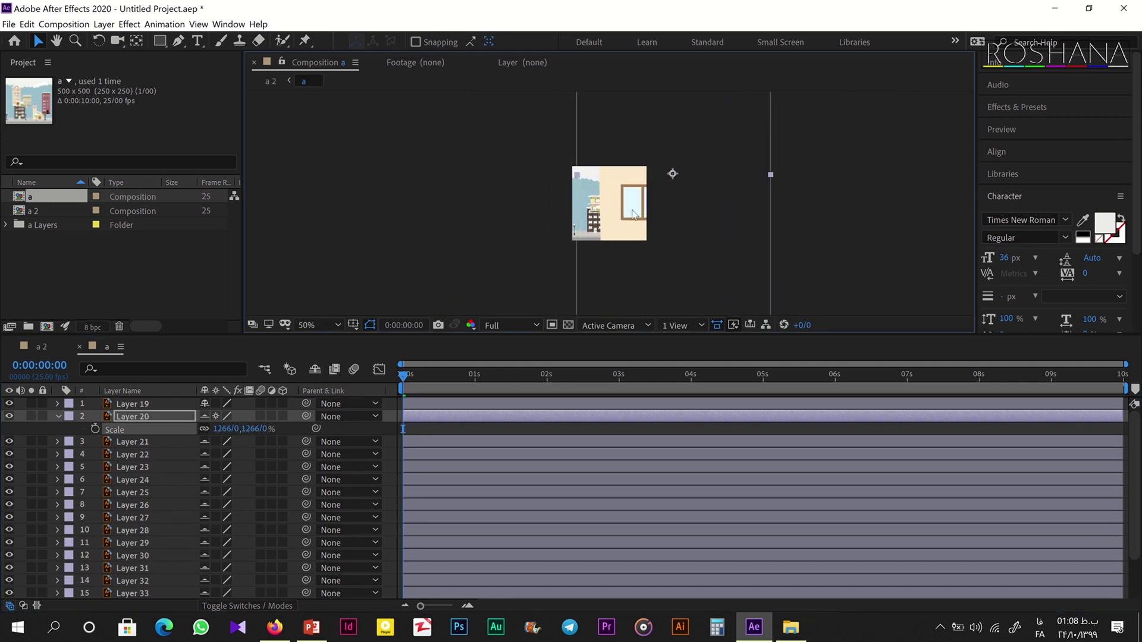
{"action": "scroll", "coordinate": [603, 219], "scroll_direction": "up", "scroll_amount": 2}
{"action": "scroll", "coordinate": [603, 219], "scroll_direction": "up", "scroll_amount": 2}
{"action": "scroll", "coordinate": [601, 215], "scroll_direction": "up", "scroll_amount": 1}
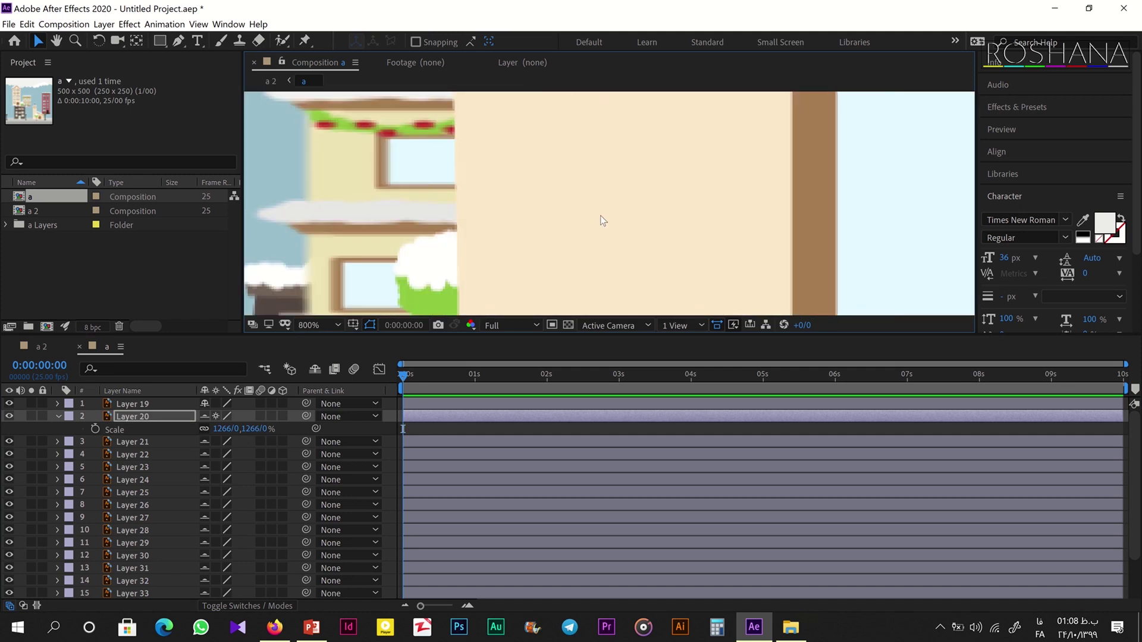
{"action": "scroll", "coordinate": [594, 217], "scroll_direction": "down", "scroll_amount": 1}
{"action": "scroll", "coordinate": [542, 240], "scroll_direction": "down", "scroll_amount": 4}
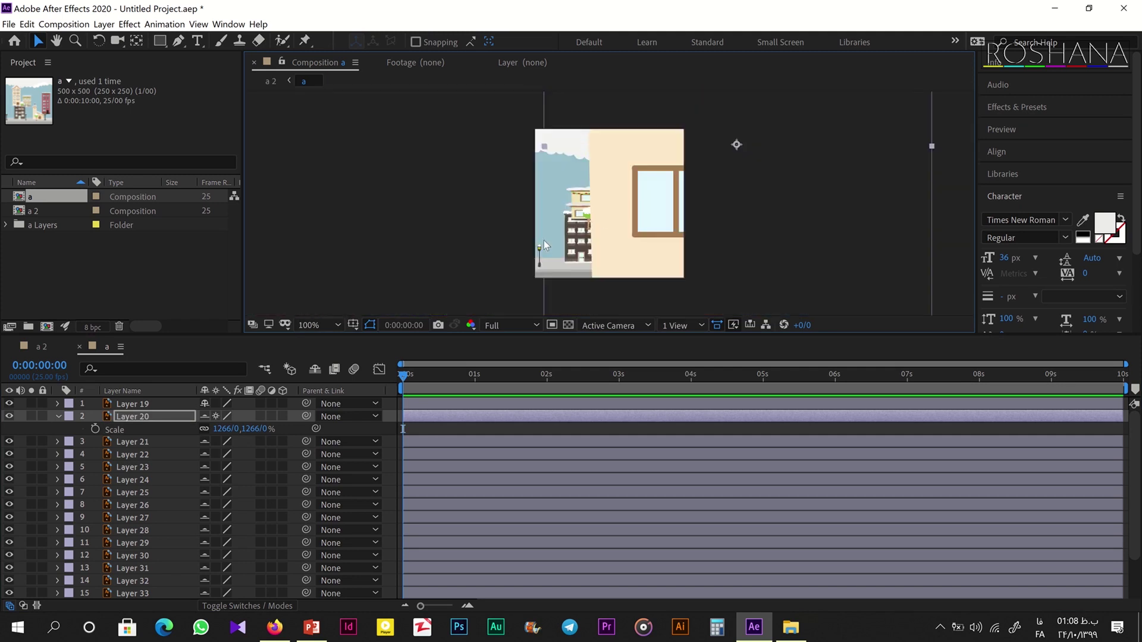
{"action": "scroll", "coordinate": [546, 232], "scroll_direction": "down", "scroll_amount": 2}
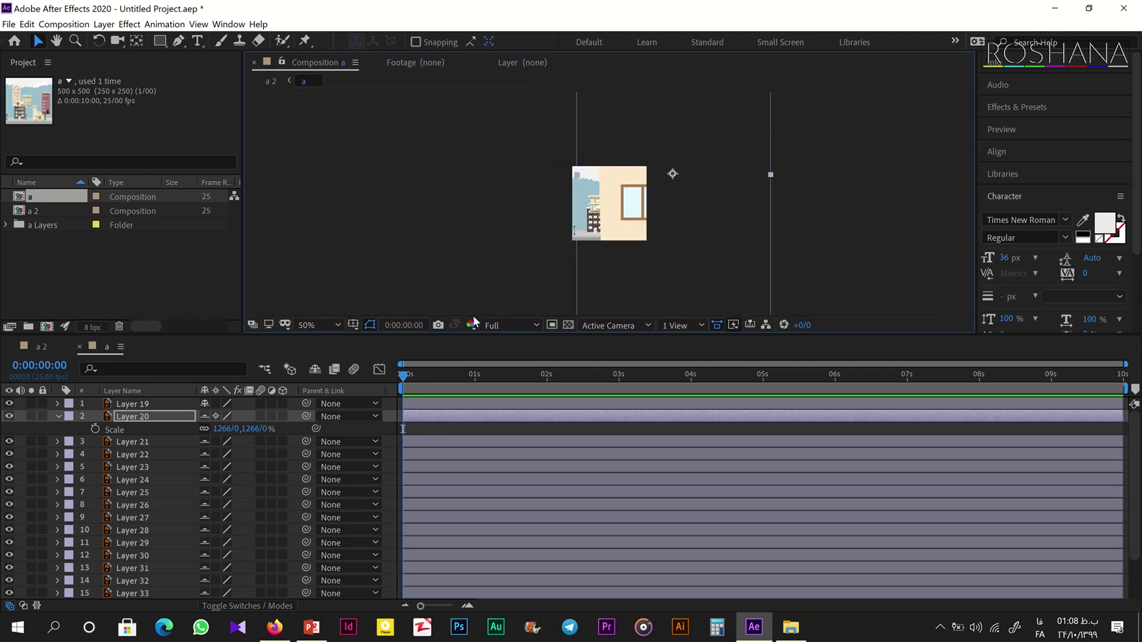